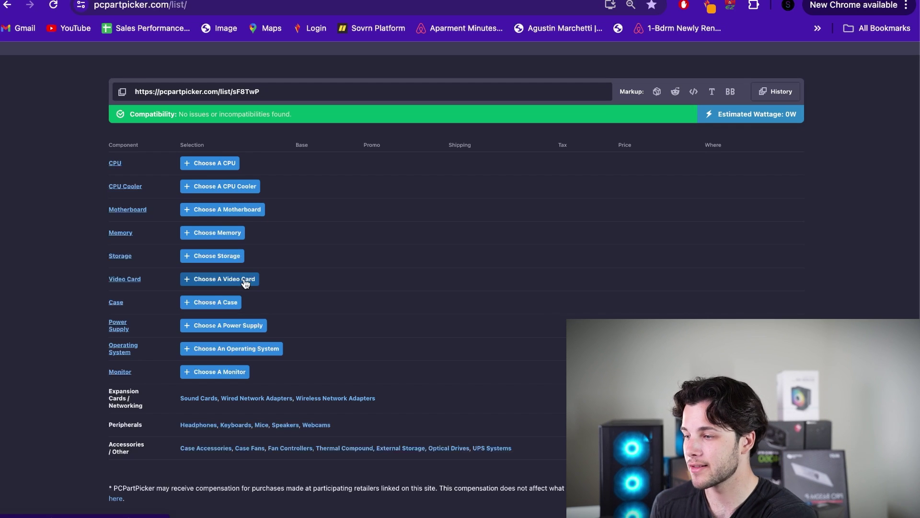
Step: Cap the video card price lower, search for the RX 6800 cards, and sort them by price
left_click(244, 280)
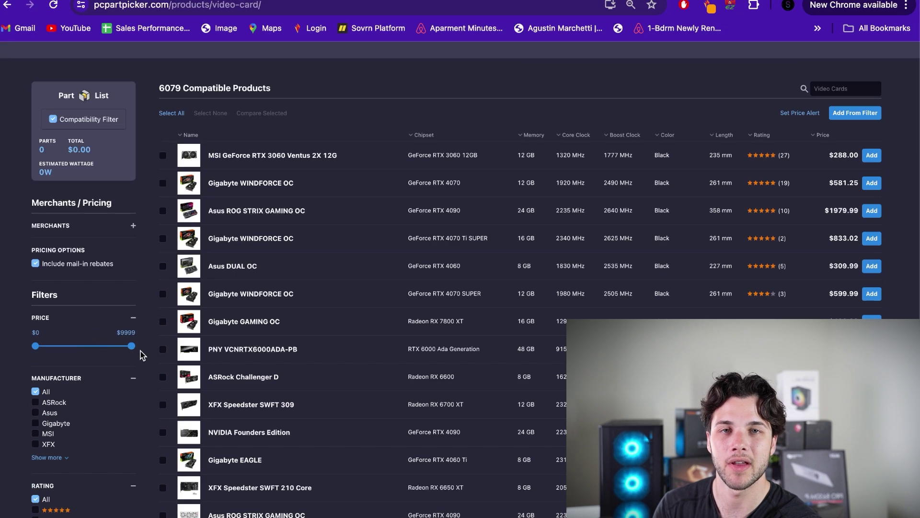
left_click_drag(132, 346, 62, 357)
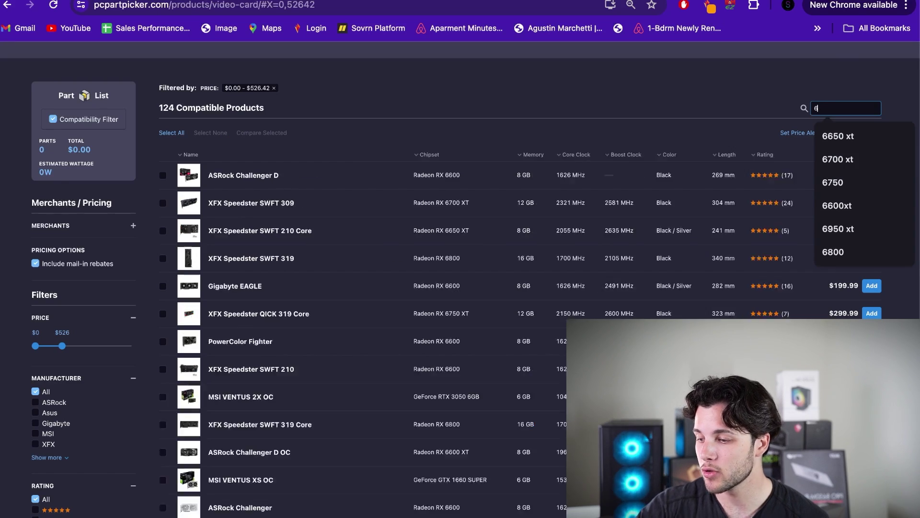
type("800")
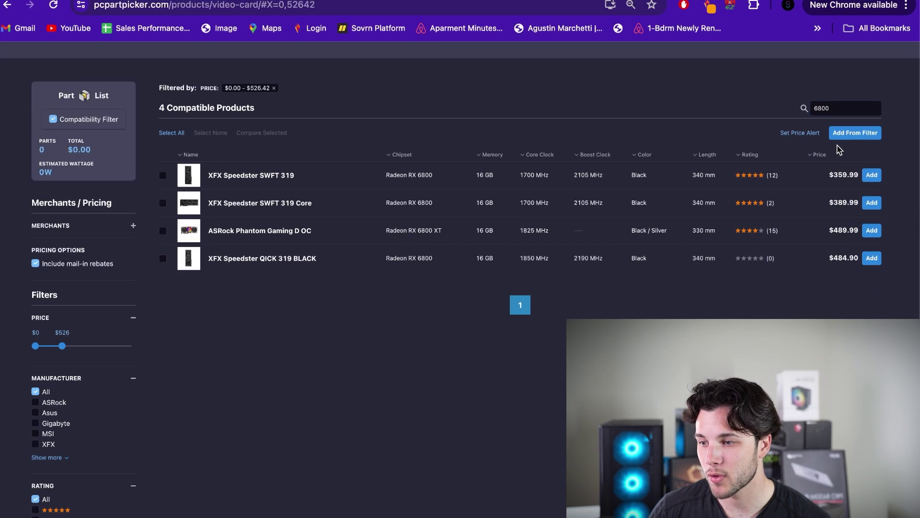
left_click(836, 155)
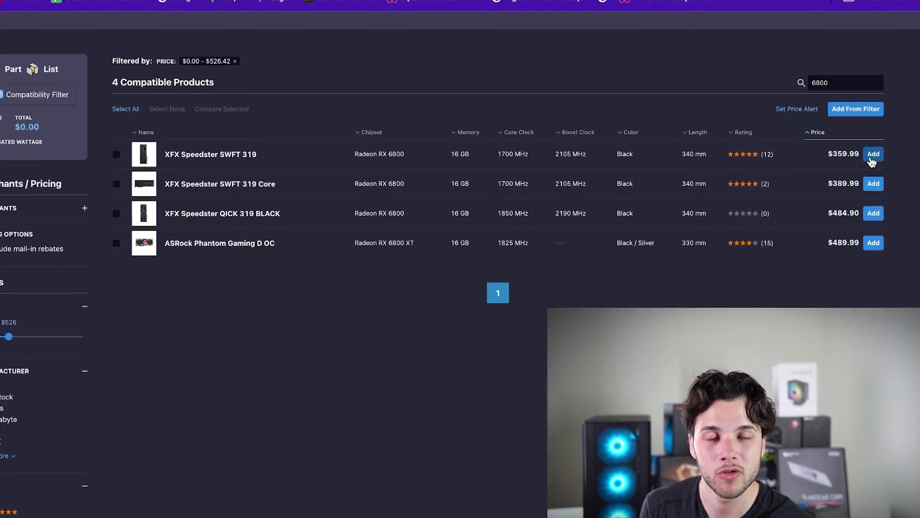
Step: Add the XFX Speedster SWFT 319 RX 6800, then search the CPU catalogue for 7600
left_click(870, 157)
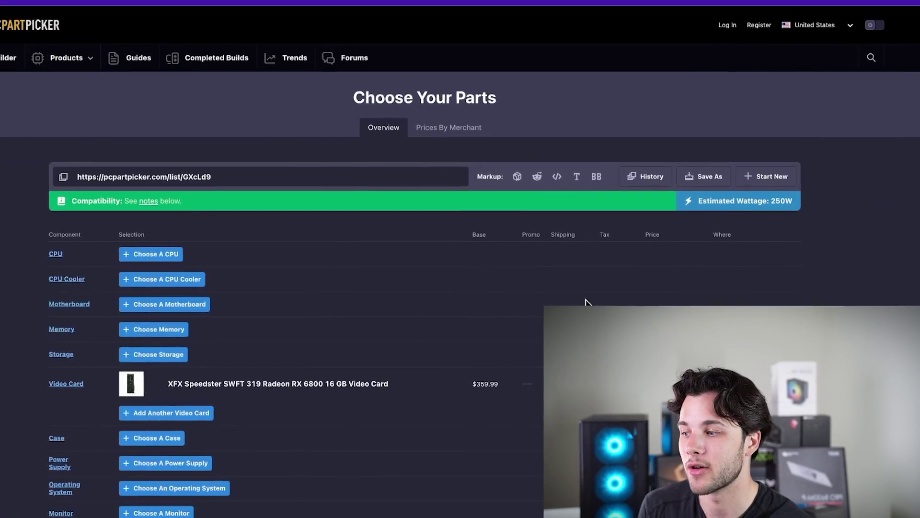
scroll(407, 318, "down", 2)
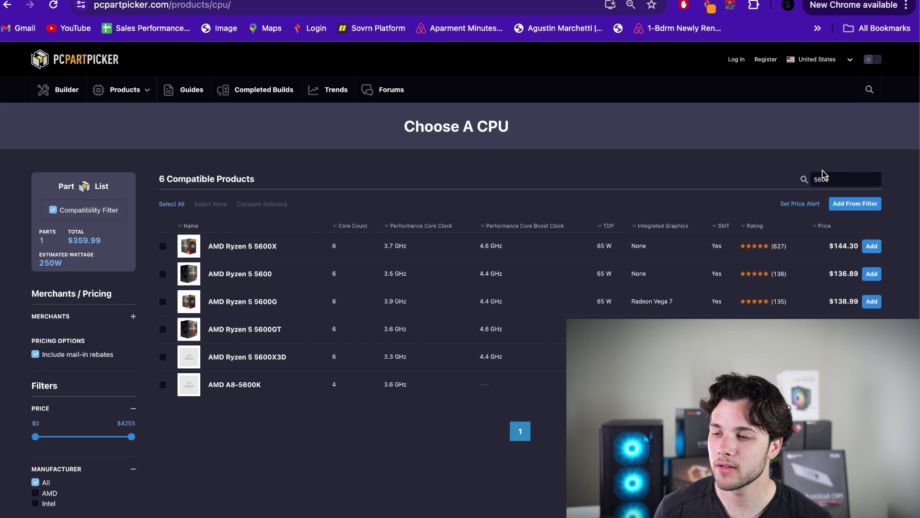
double_click(824, 180)
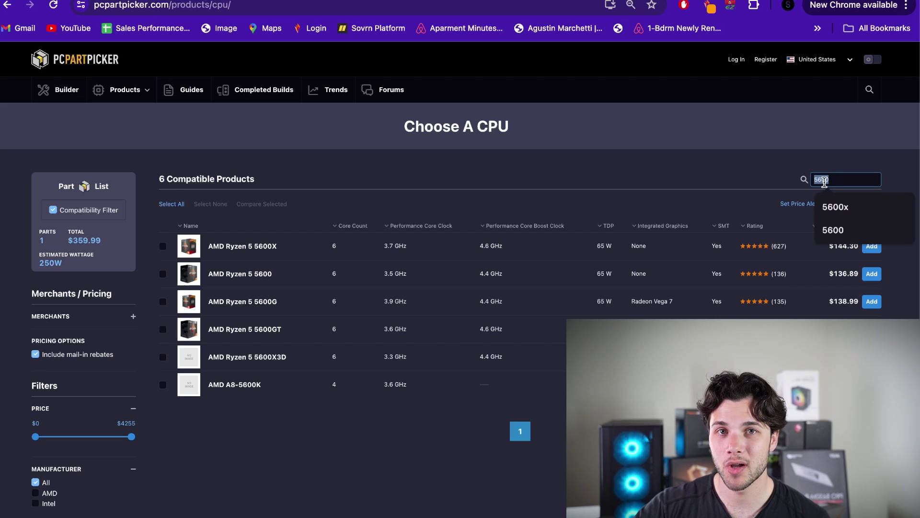
type("7600")
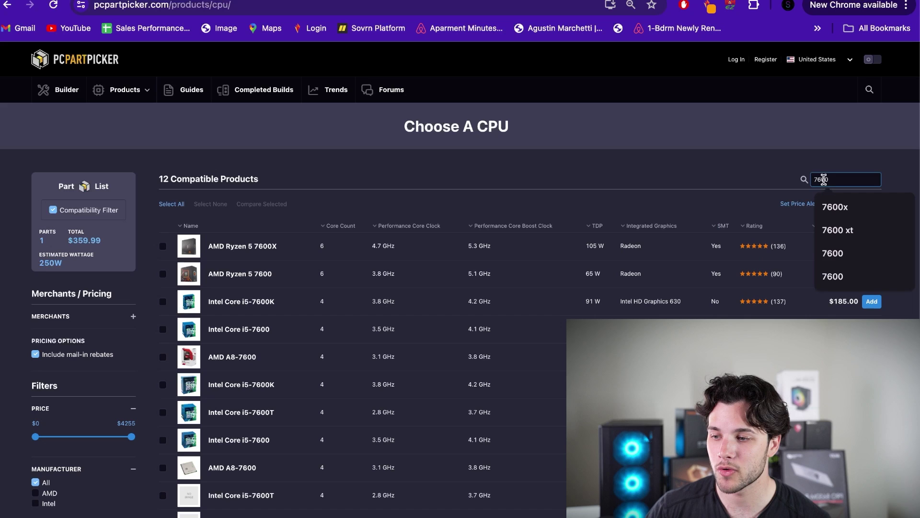
left_click(816, 169)
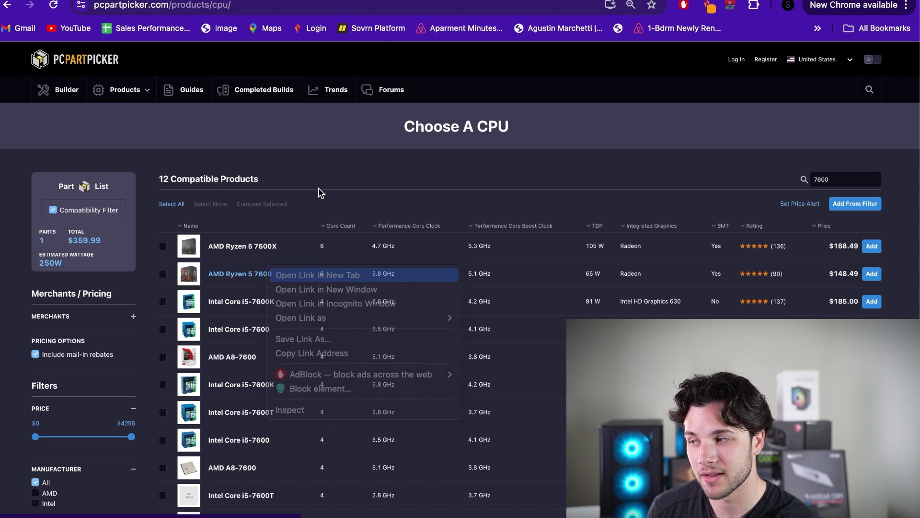
Step: Open the Ryzen 5 7600 product page and view its Amazon listing
left_click(264, 273)
left_click(321, 279)
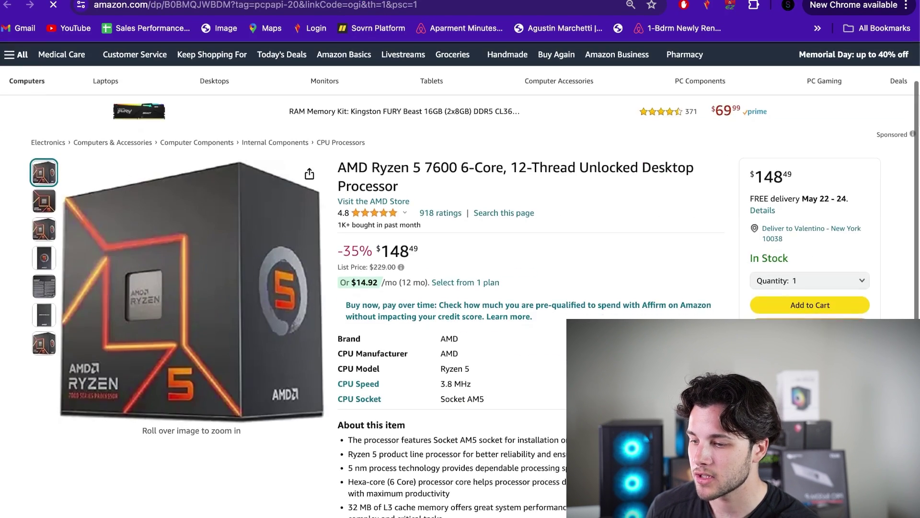
scroll(460, 278, "down", 2)
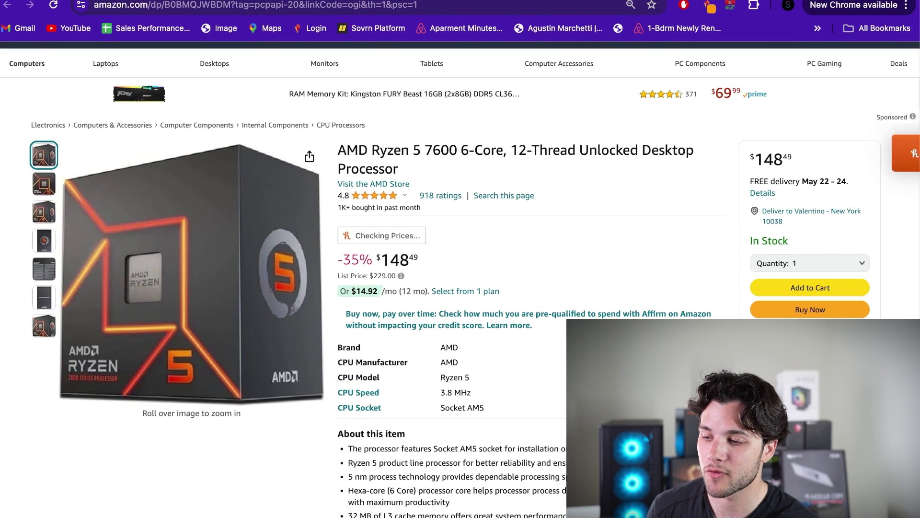
left_click(897, 65)
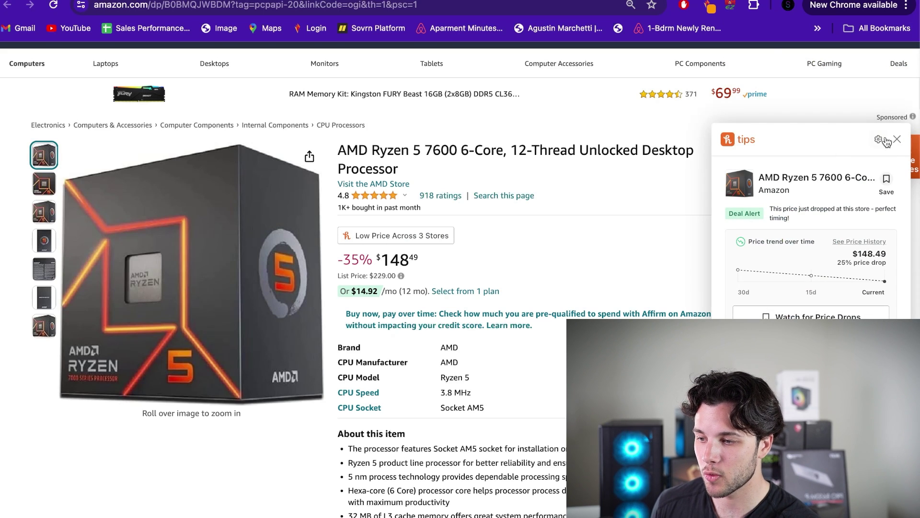
left_click(896, 140)
scroll(816, 300, "down", 2)
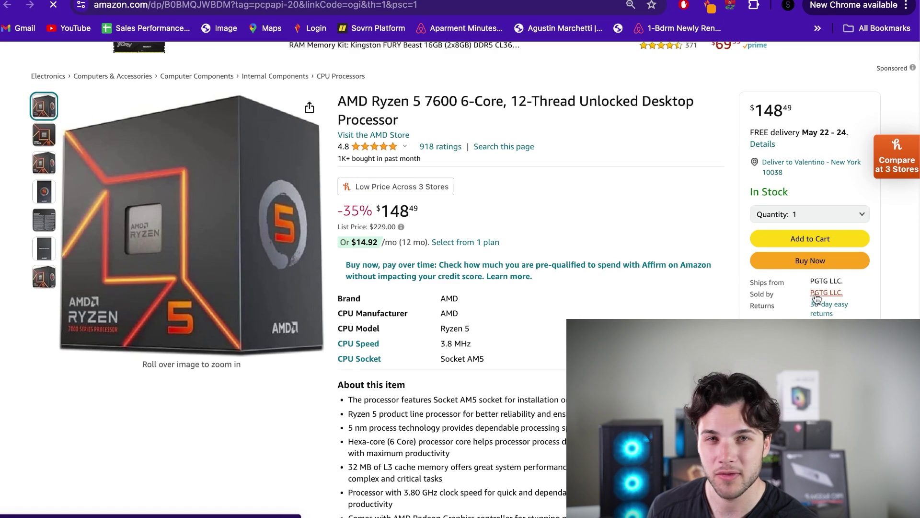
Step: Check the Amazon seller's ratings, then compare merchant prices and read the list price explanation
left_click(816, 294)
scroll(226, 286, "down", 3)
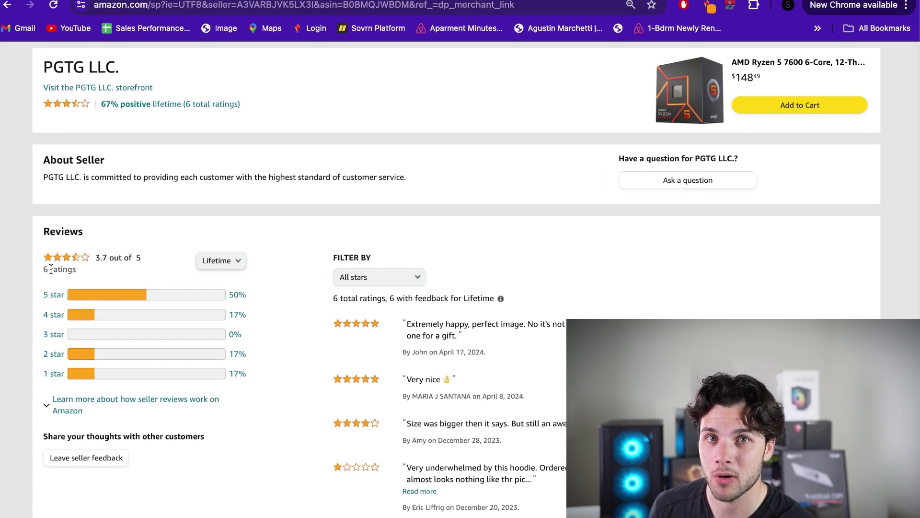
key("super+bracketleft")
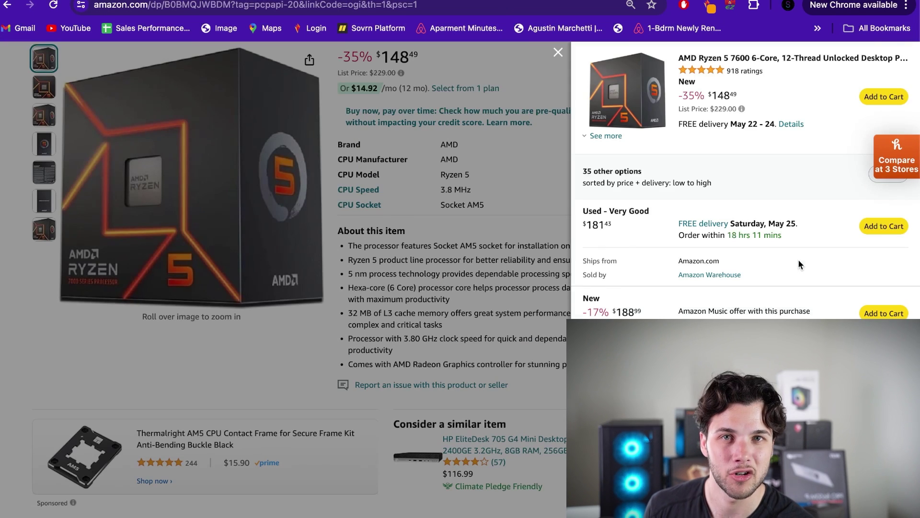
scroll(798, 259, "down", 4)
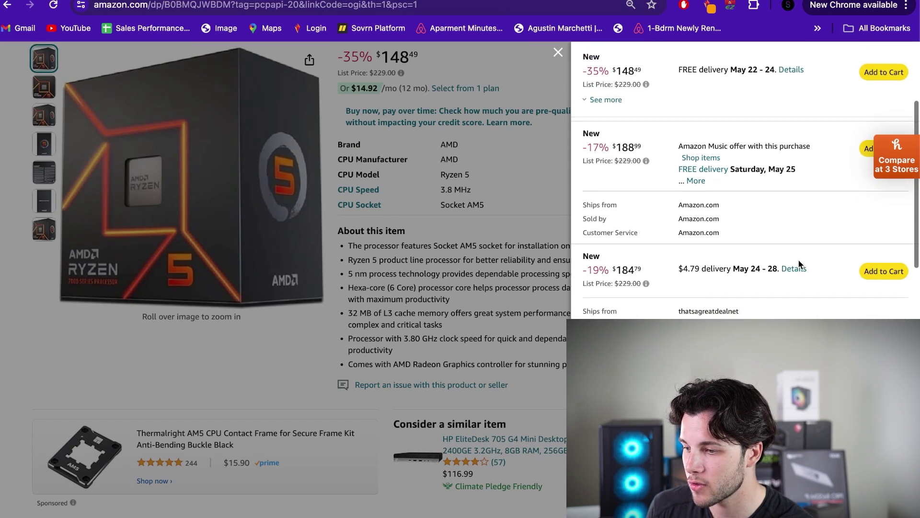
scroll(798, 259, "down", 10)
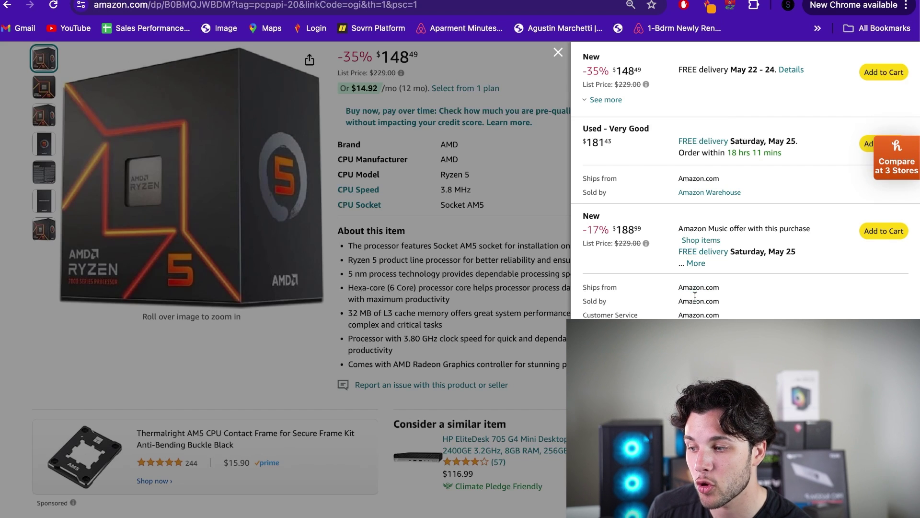
left_click(645, 244)
Step: Return to the 7600 CPU results and add the AMD Ryzen 5 7600 to the list
key("ctrl+Tab")
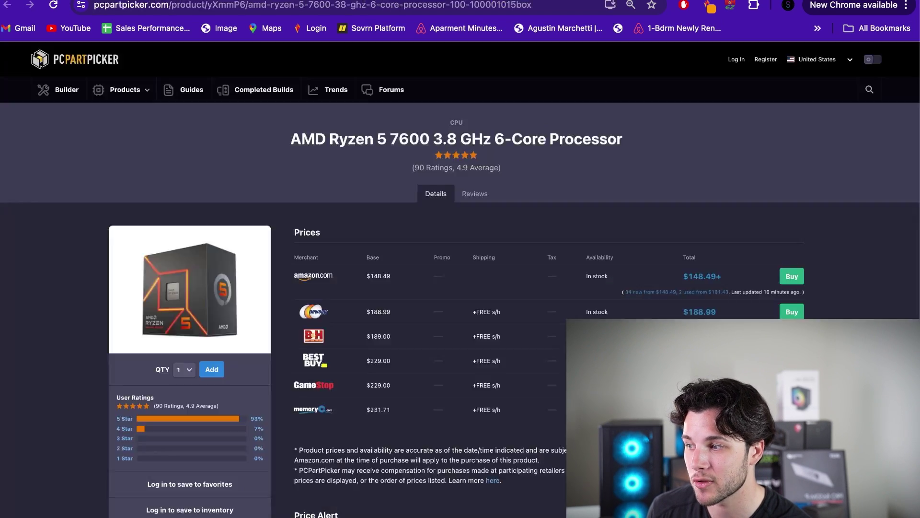
key("super+bracketleft")
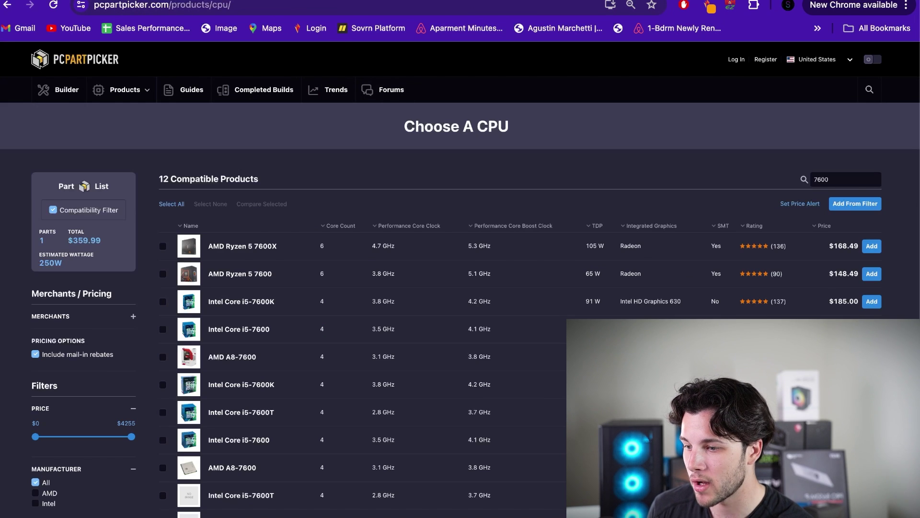
left_click(872, 273)
scroll(662, 279, "down", 1)
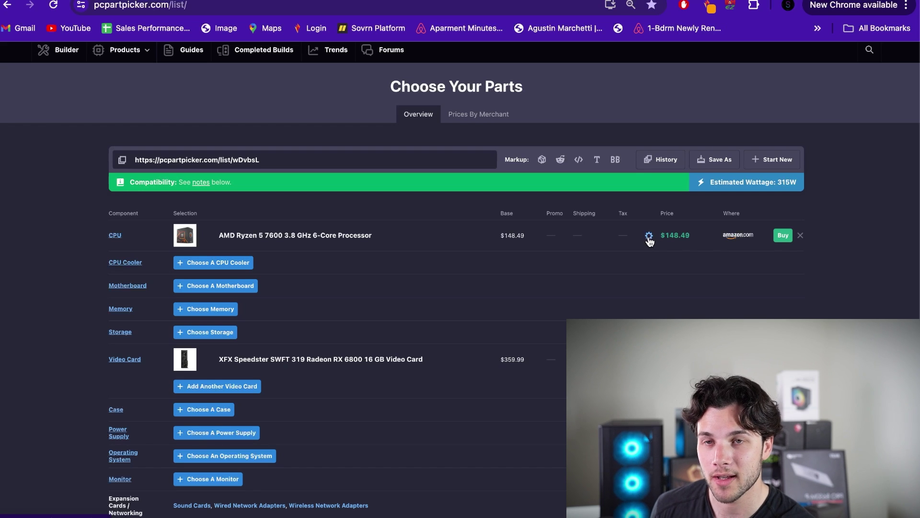
scroll(650, 241, "down", 1)
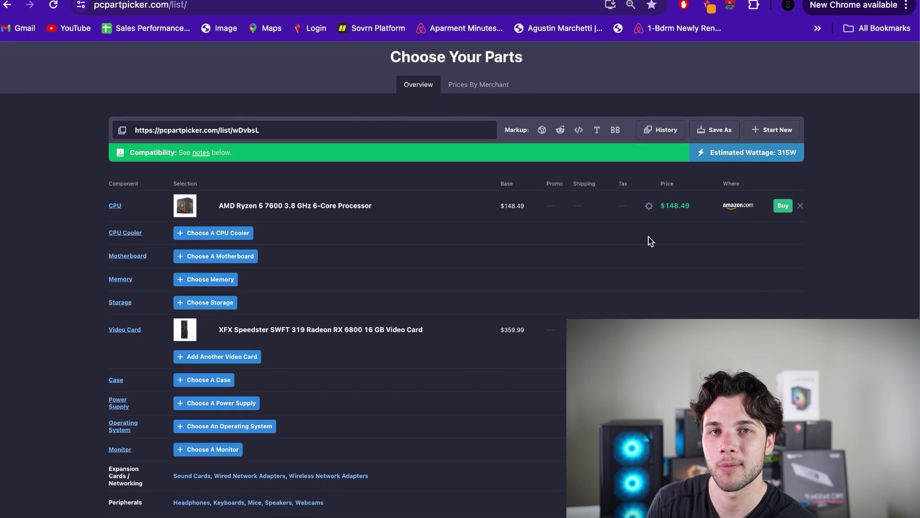
Step: Set the Ryzen 5 7600's price manually to $188.00
left_click(650, 207)
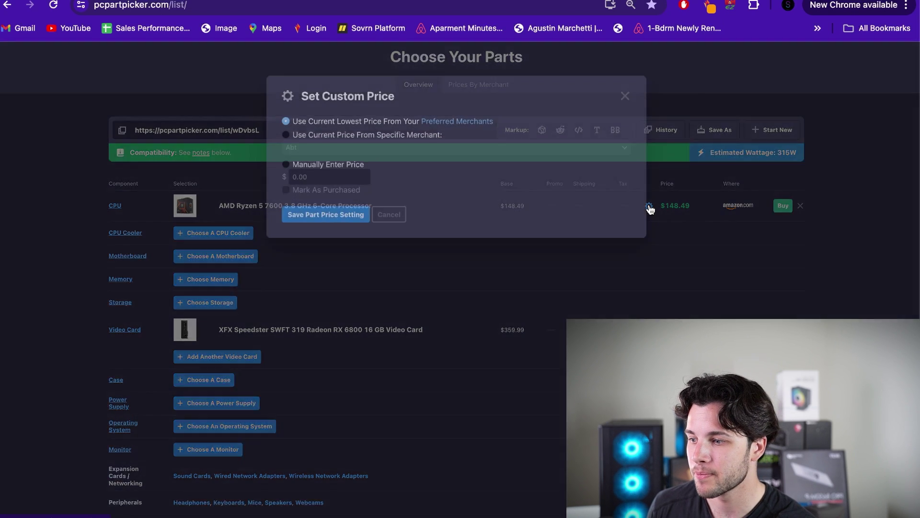
left_click(625, 91)
left_click(649, 208)
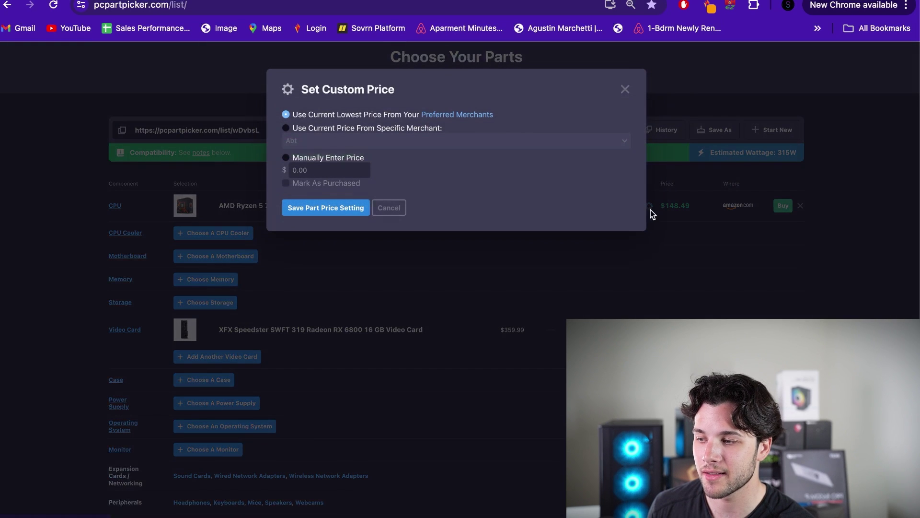
left_click(322, 159)
type("188")
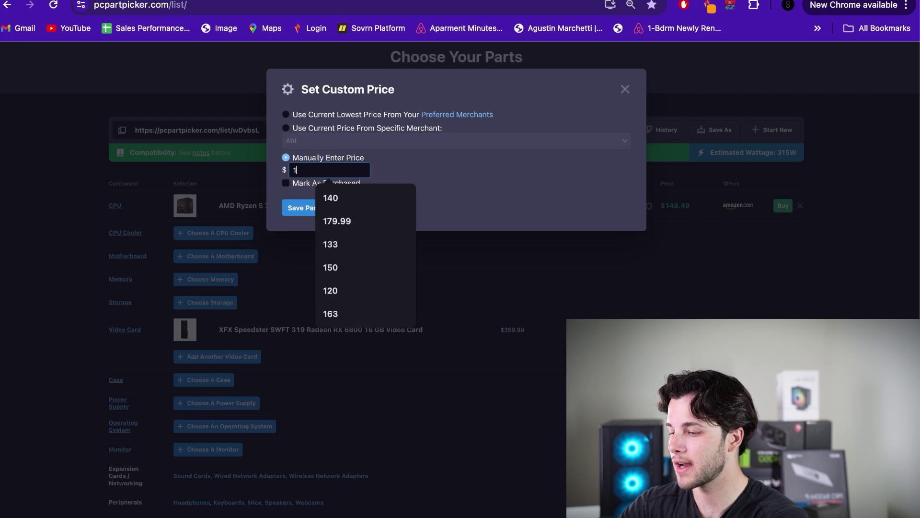
left_click(352, 211)
scroll(351, 212, "down", 2)
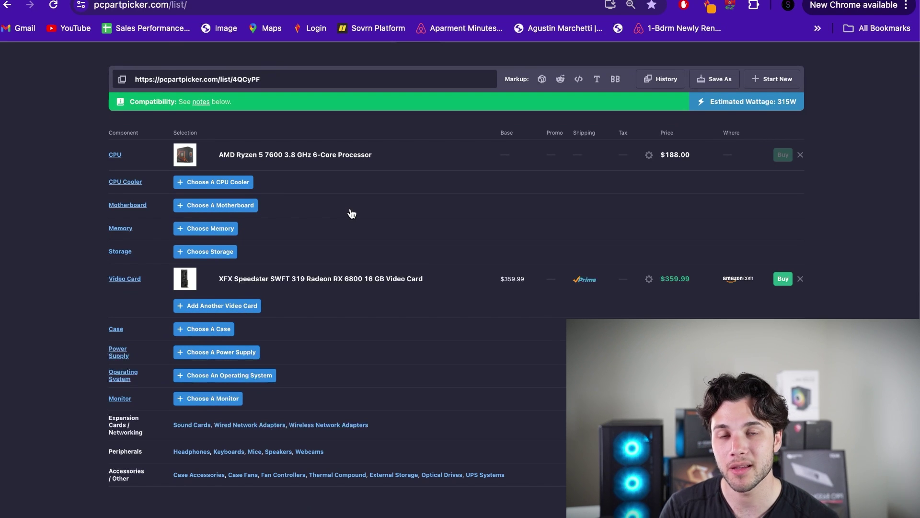
scroll(351, 213, "down", 1)
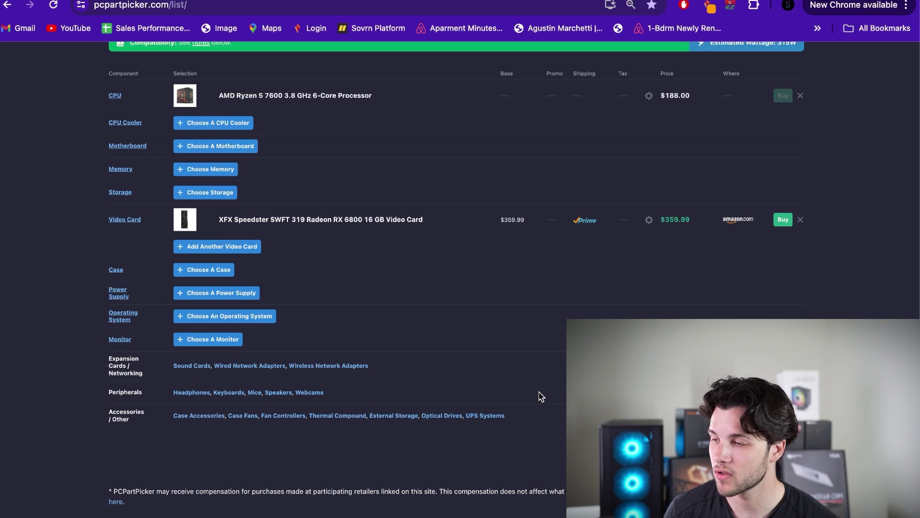
Step: Filter motherboards to the AMD B650 chipset and add the ASRock B650M Pro RS at $129.99
left_click(246, 148)
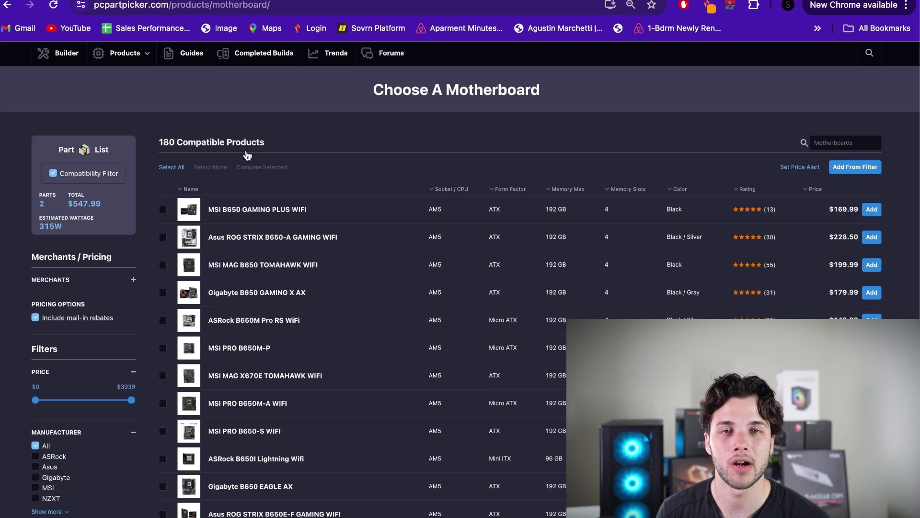
scroll(247, 155, "down", 3)
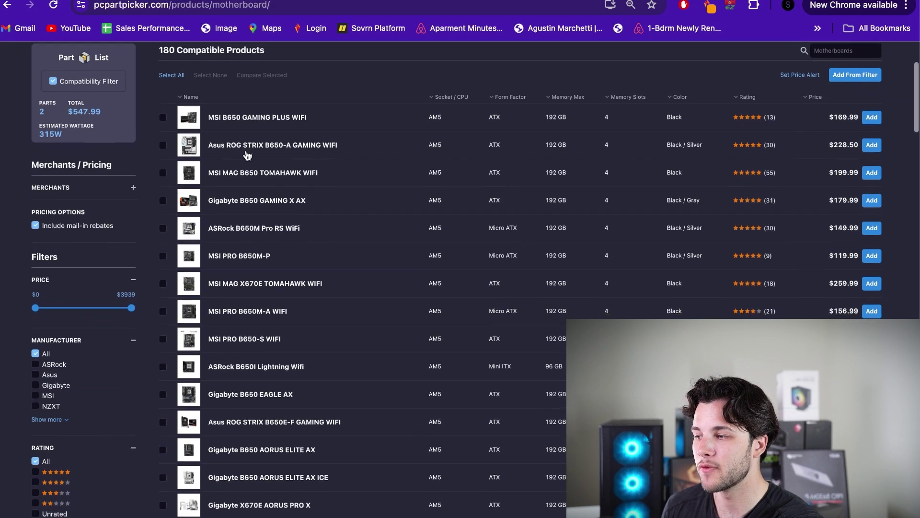
scroll(68, 287, "down", 5)
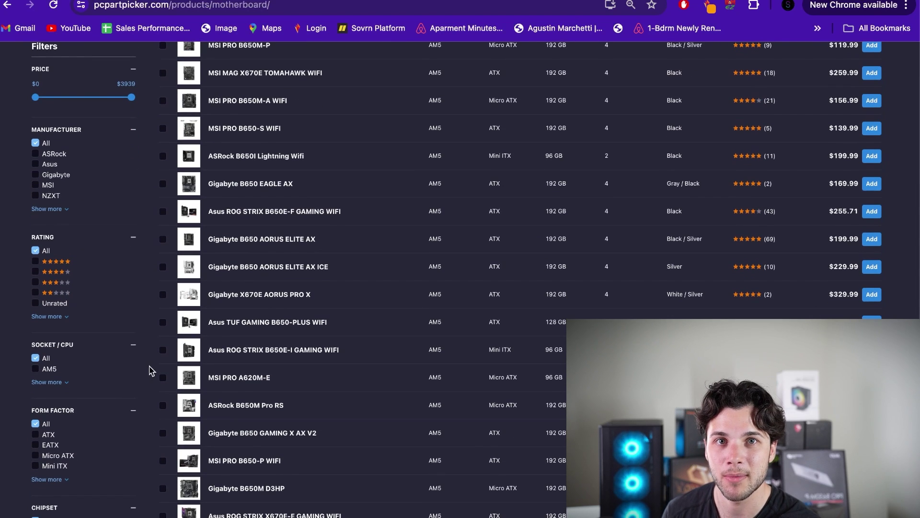
scroll(151, 370, "down", 3)
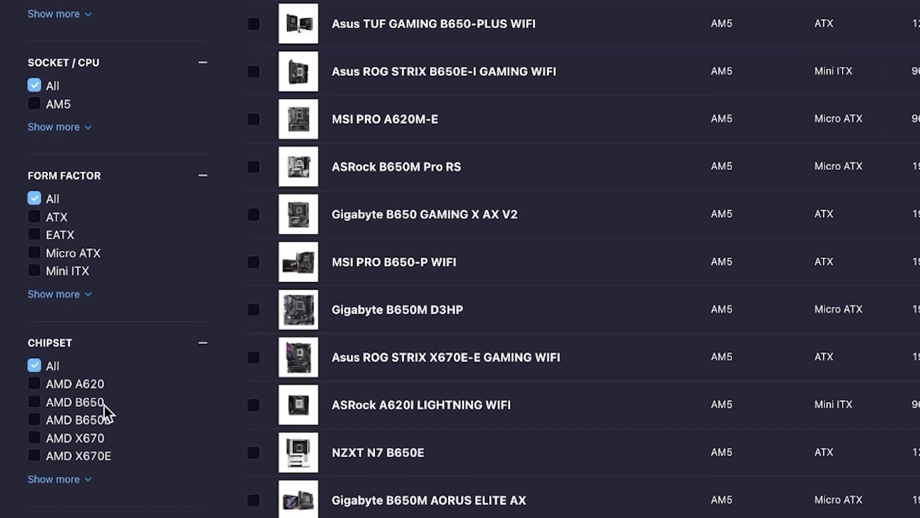
left_click(101, 406)
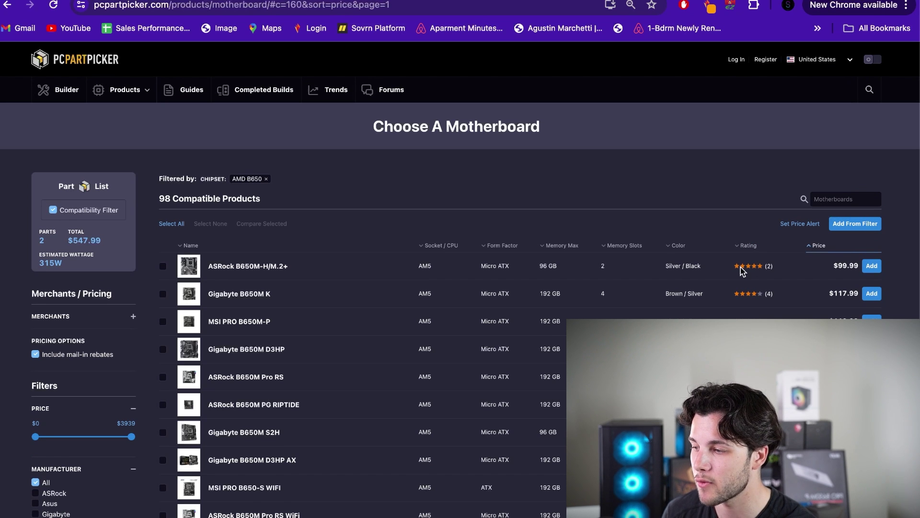
scroll(740, 272, "down", 2)
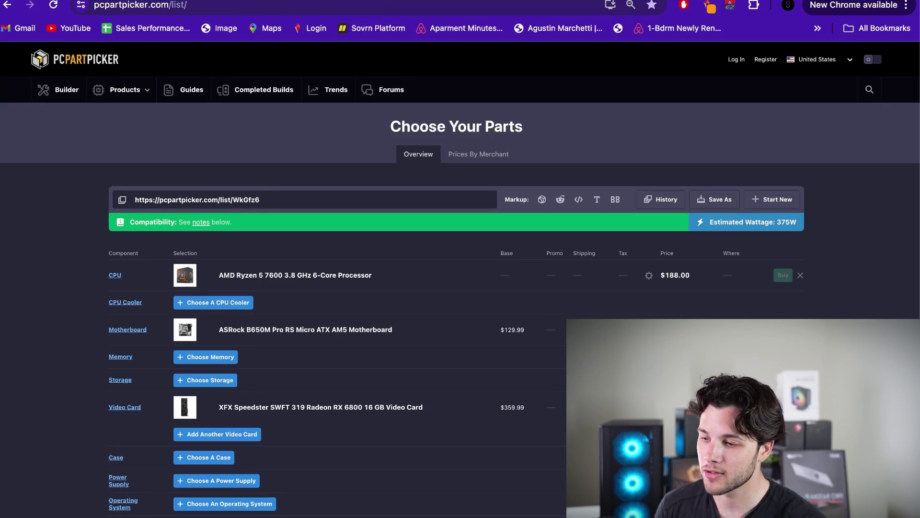
scroll(668, 246, "down", 2)
scroll(678, 244, "down", 1)
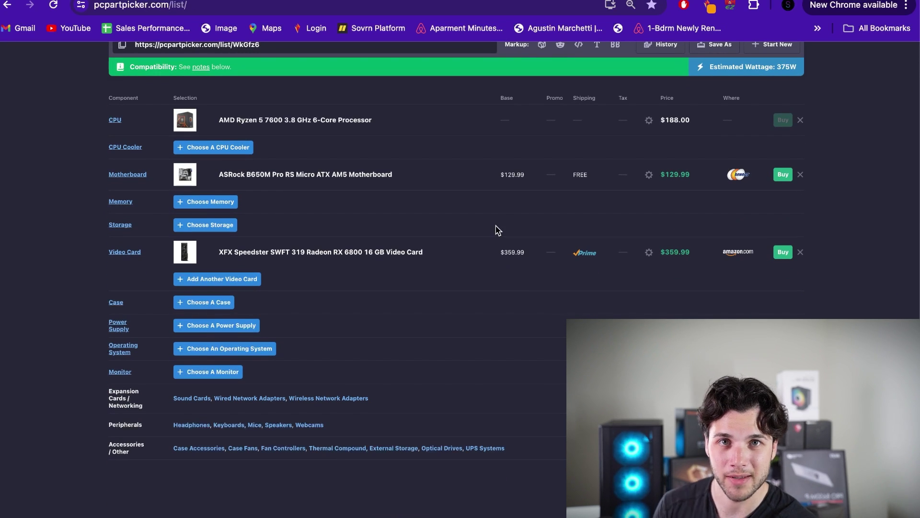
left_click(206, 202)
Step: Search memory for 'cl30 6000', keep only 2 x 16GB kits, and sort cheapest first
scroll(364, 309, "down", 1)
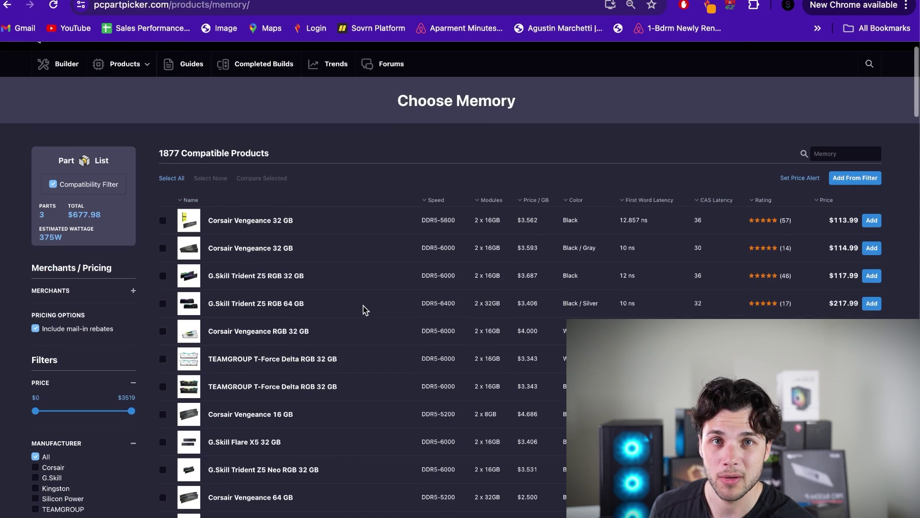
left_click(844, 145)
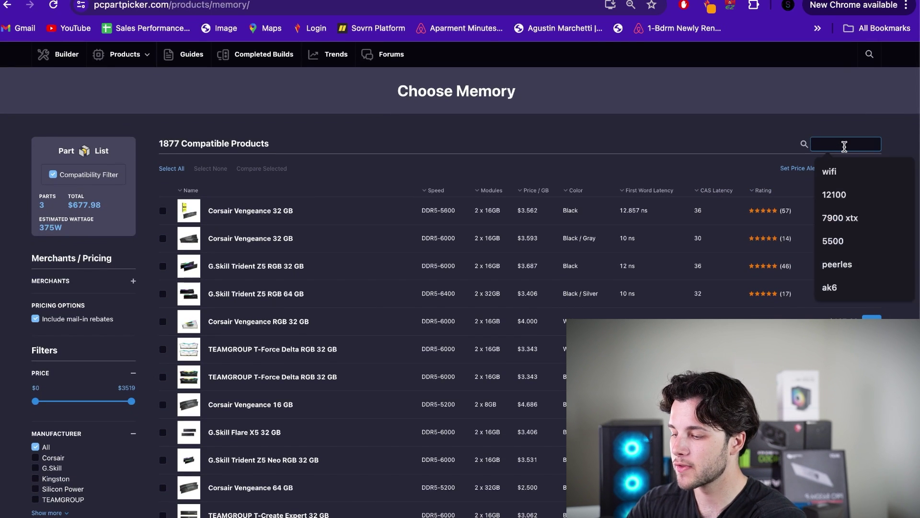
type("cl30 6000")
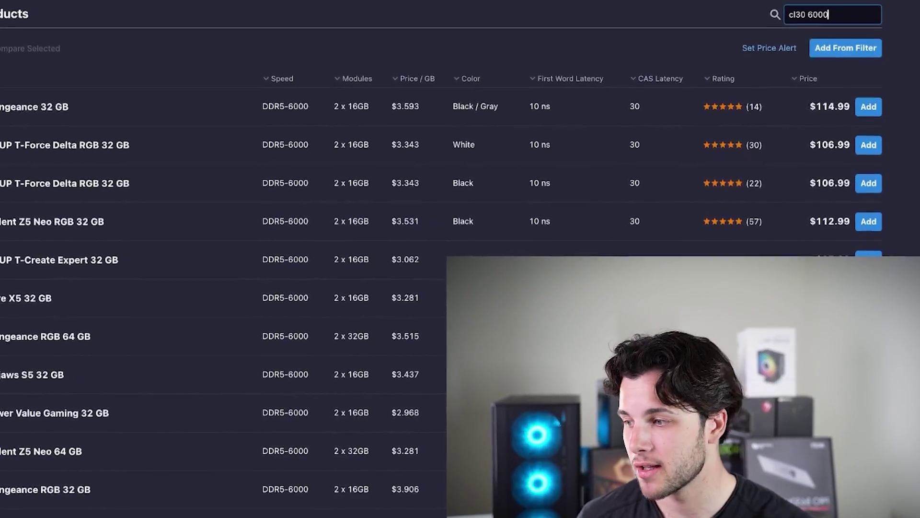
scroll(456, 255, "down", 15)
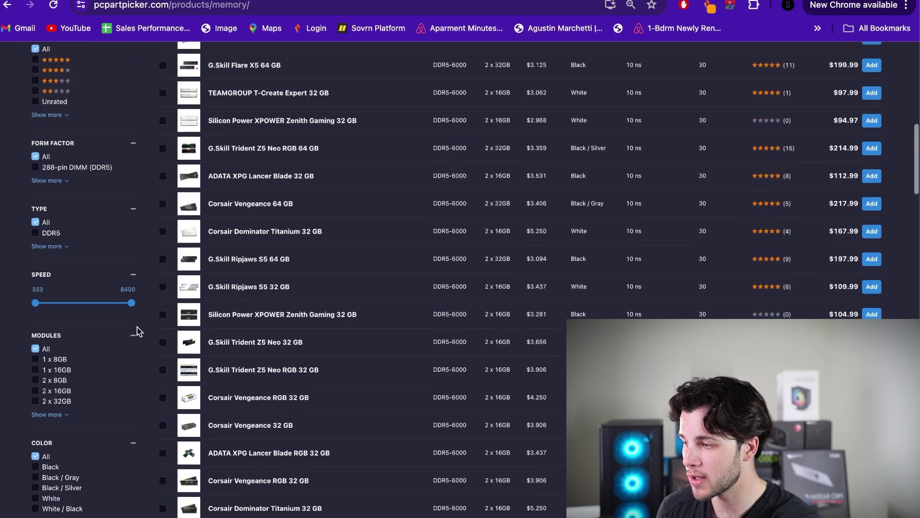
scroll(62, 357, "down", 1)
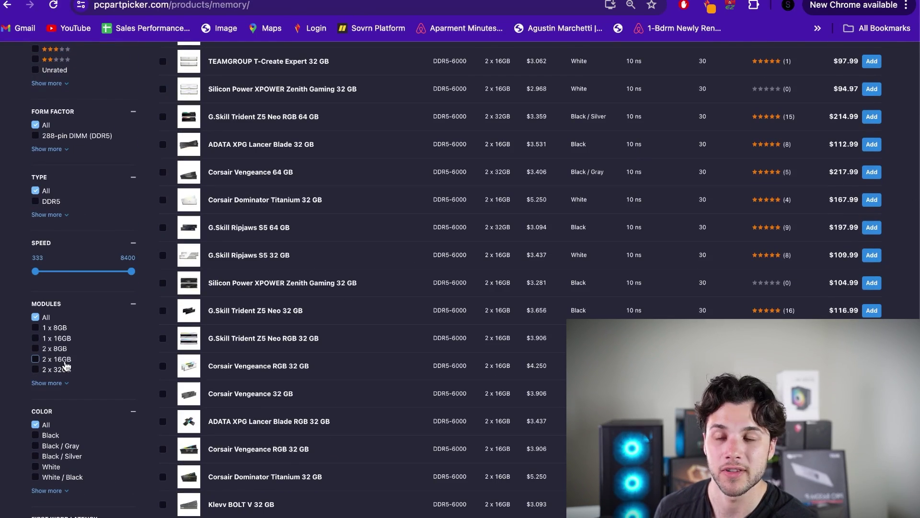
left_click(66, 363)
scroll(671, 336, "up", 15)
left_click(873, 249)
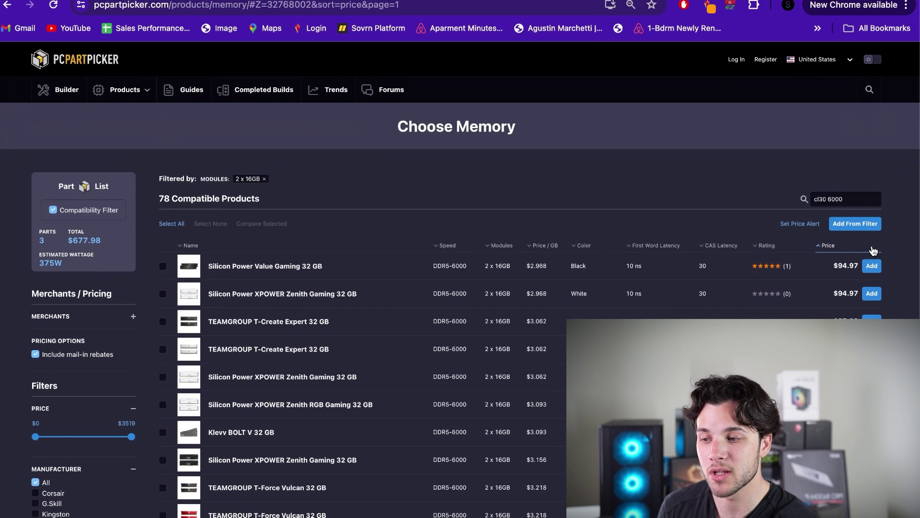
scroll(593, 237, "down", 2)
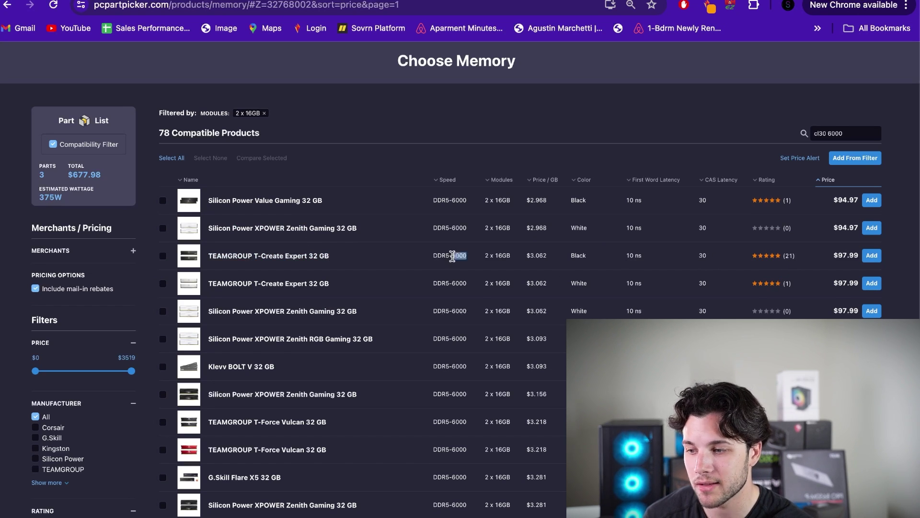
left_click_drag(452, 255, 433, 256)
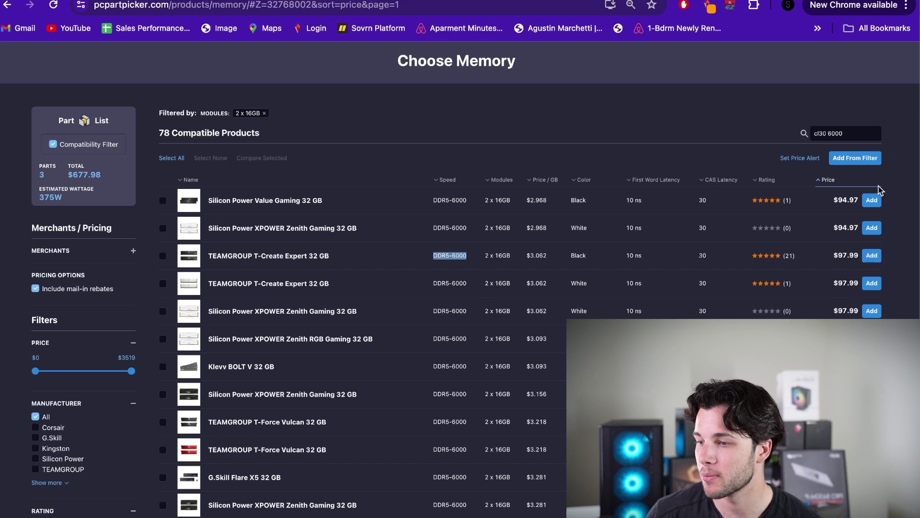
Step: Add the TEAMGROUP T-Create Expert 32 GB DDR5-6000 kit to the list
left_click(878, 256)
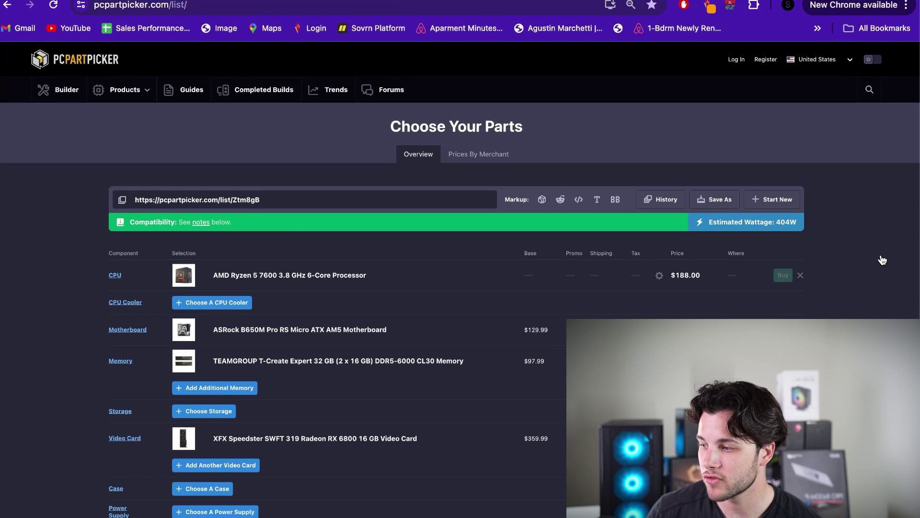
scroll(432, 249, "down", 4)
left_click(206, 233)
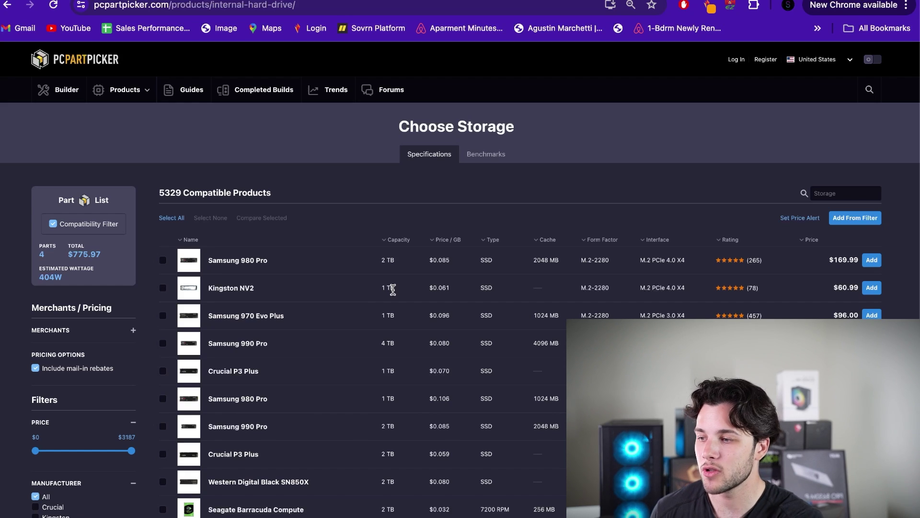
Step: Narrow storage to M.2 PCIe 3.0/4.0 X4 drives of about 1 TB, sorted by price, for the Crucial P3
scroll(72, 294, "down", 15)
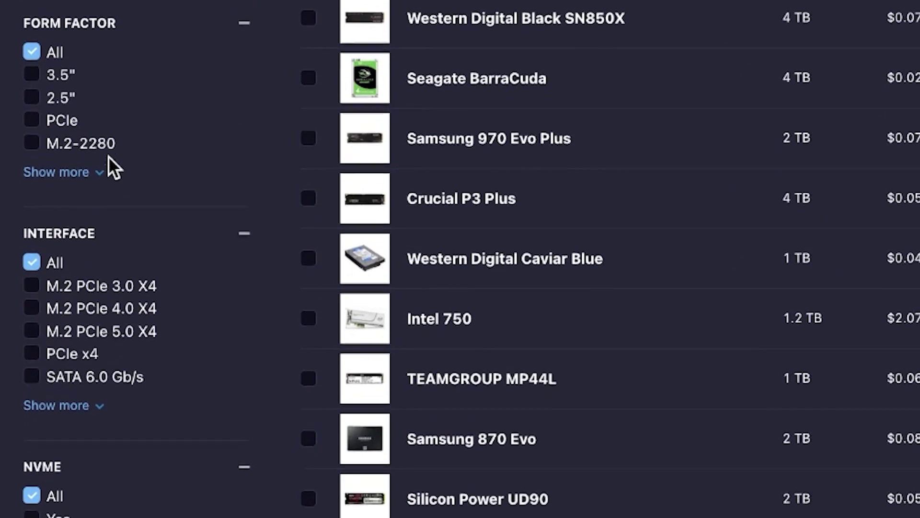
left_click(127, 290)
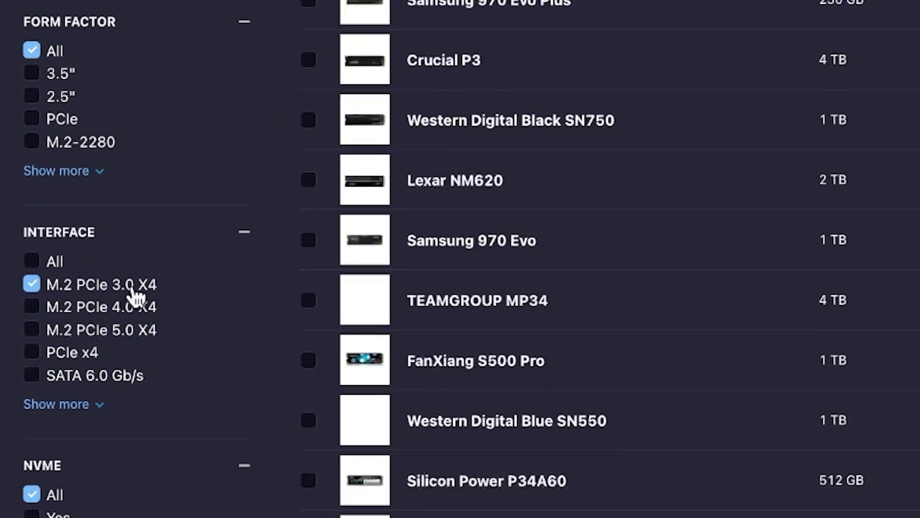
left_click(145, 310)
scroll(302, 382, "up", 1)
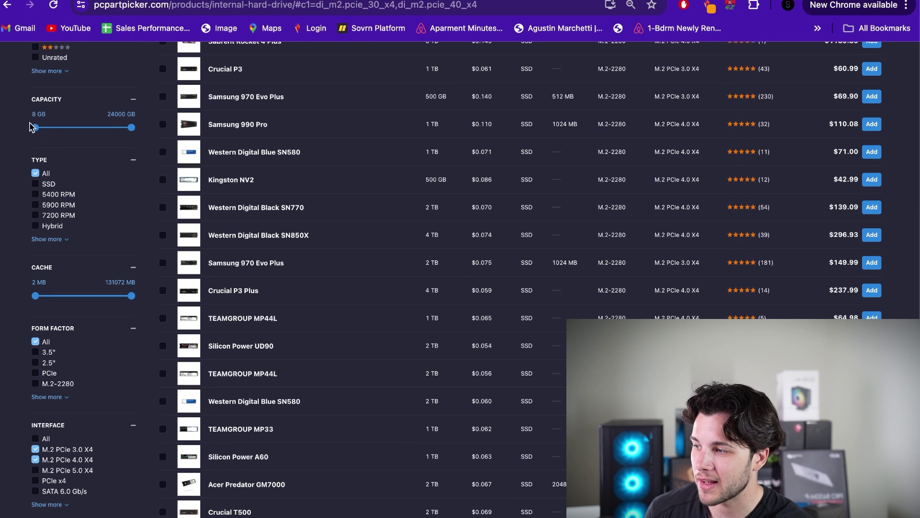
left_click_drag(38, 127, 94, 137)
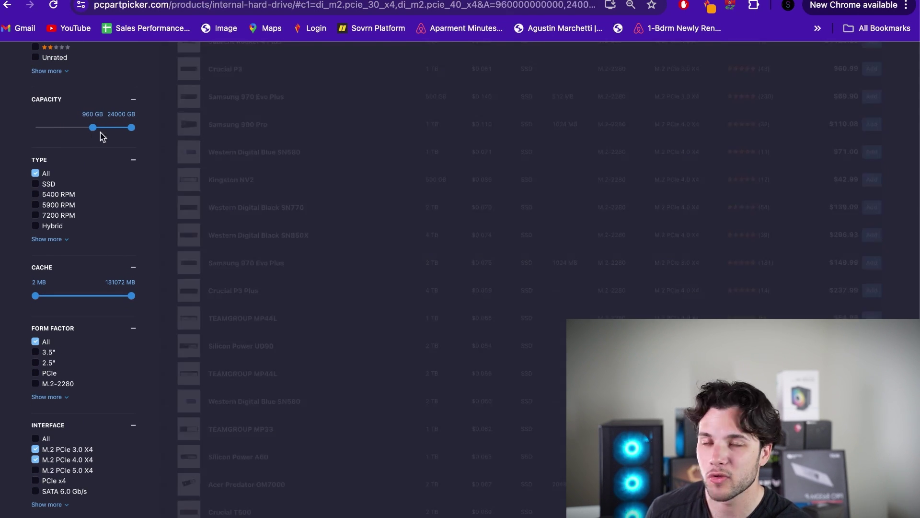
scroll(404, 260, "up", 10)
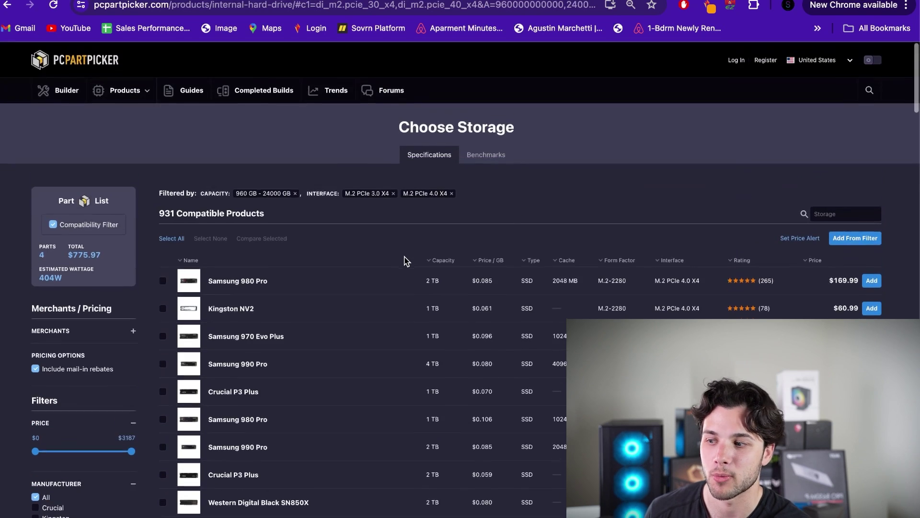
left_click(813, 260)
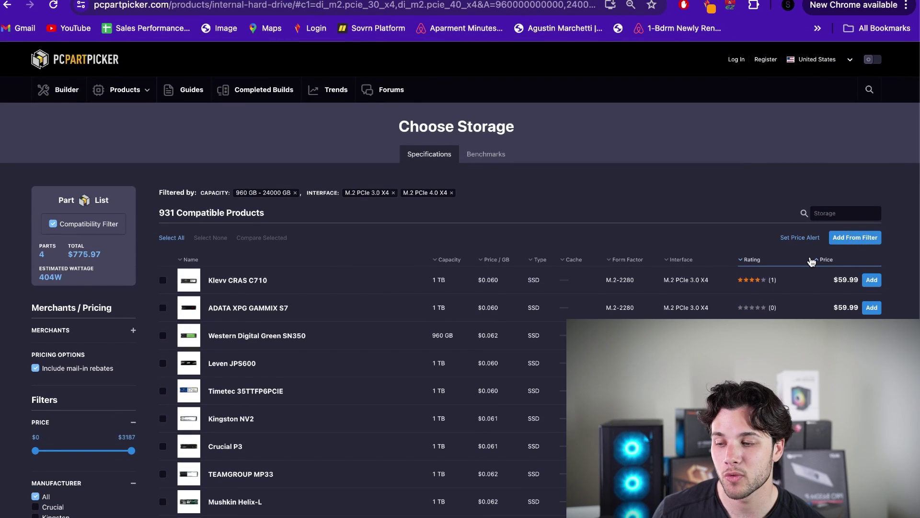
scroll(812, 261, "down", 1)
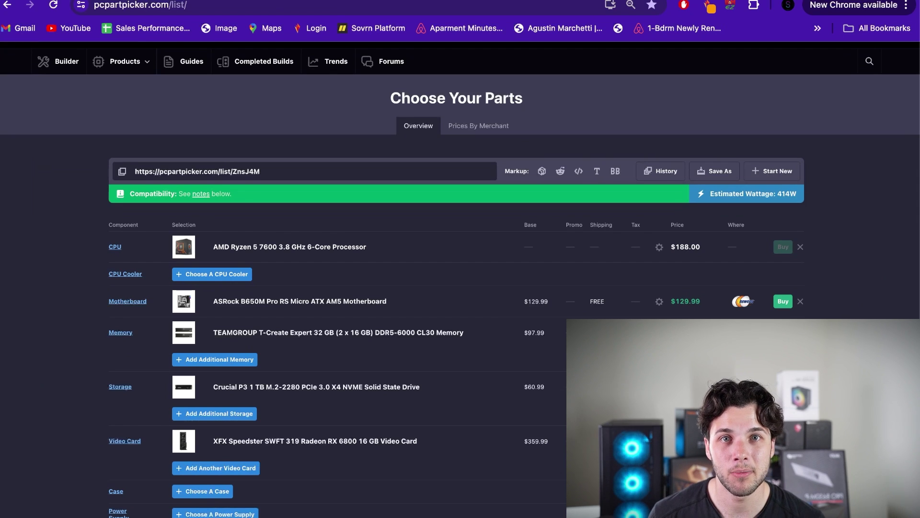
Step: Swap the Crucial P3 for the Kingston NV2 1 TB drive found by searching 'nv2'
scroll(821, 318, "down", 2)
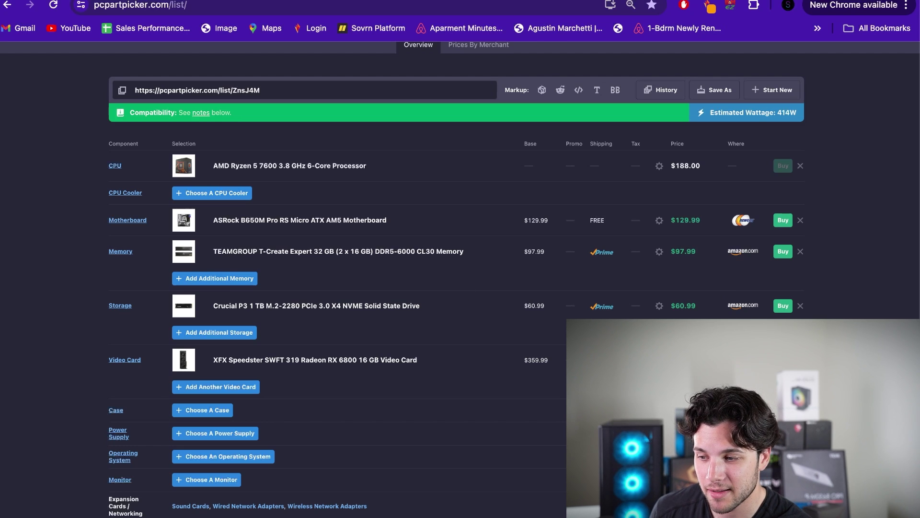
left_click(801, 306)
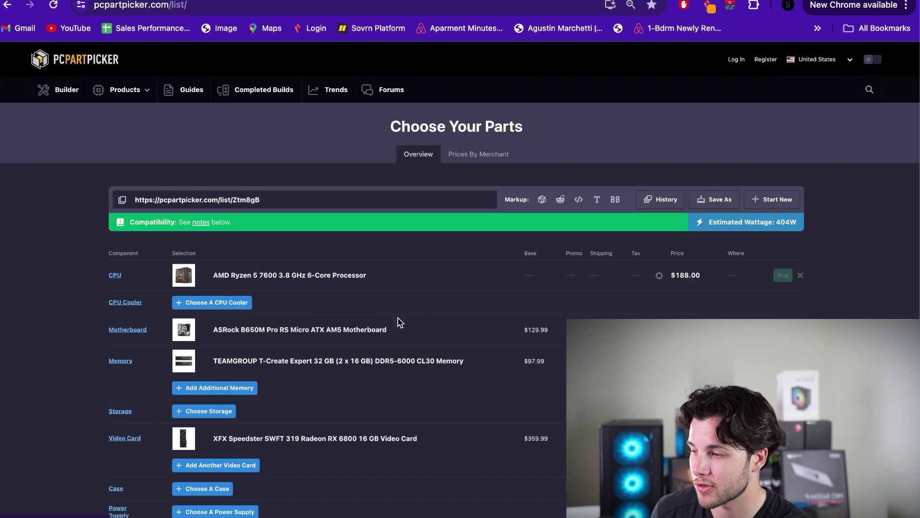
left_click(203, 409)
left_click(834, 194)
type("nv2")
left_click(872, 260)
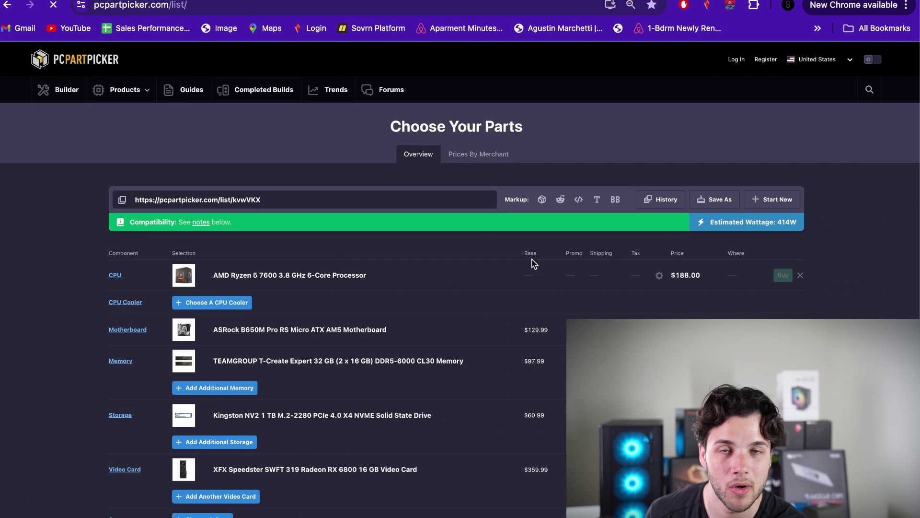
scroll(504, 395, "down", 4)
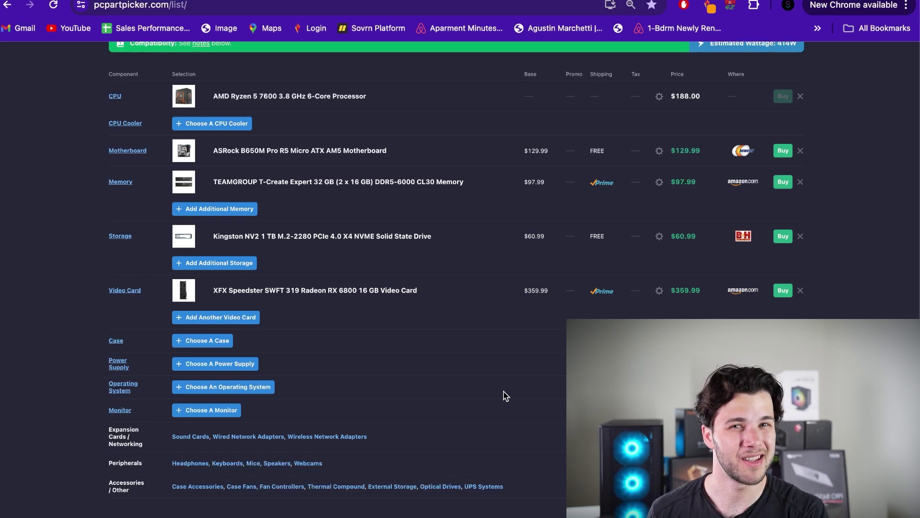
scroll(506, 396, "down", 1)
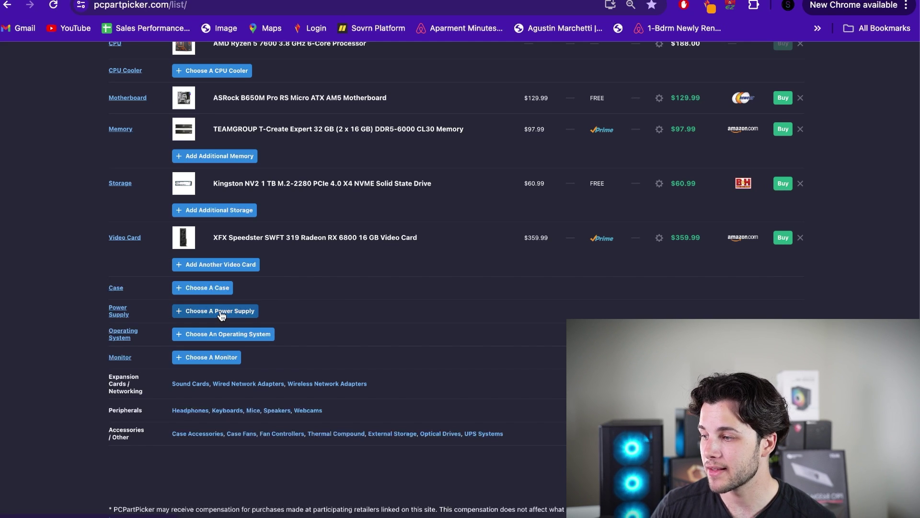
Step: Search cases for 'montech air' and sort the Montech results by price
left_click(223, 296)
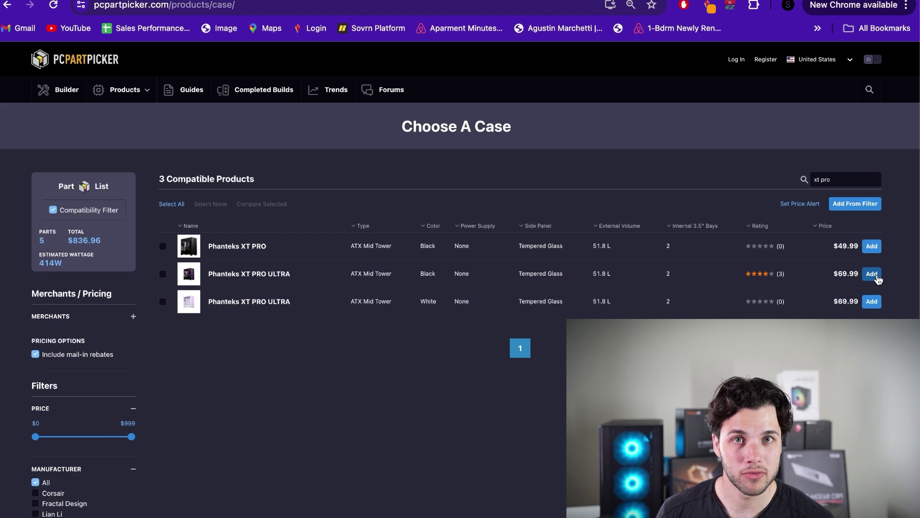
triple_click(846, 179)
key("BackSpace")
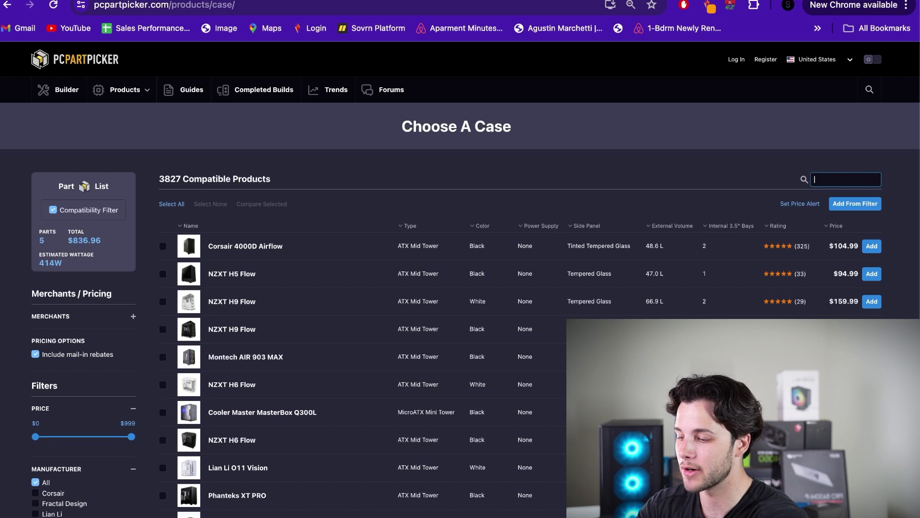
type("montech air")
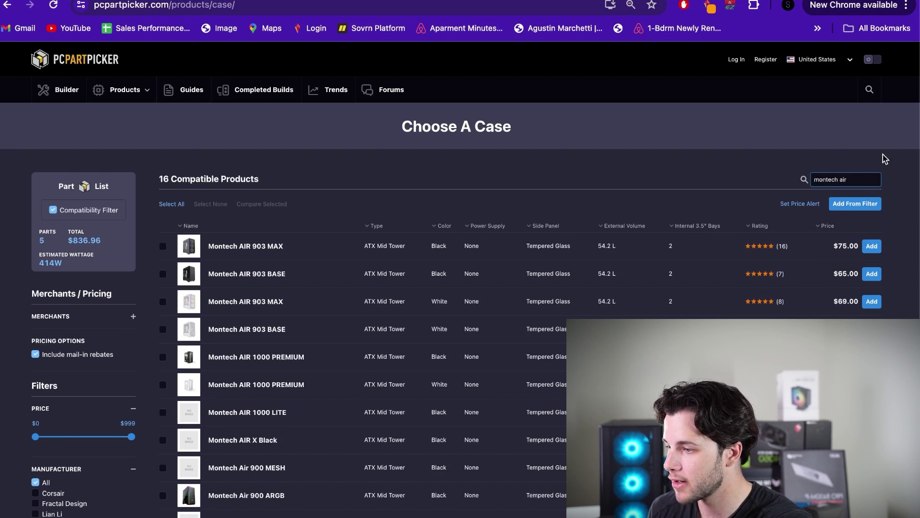
left_click(850, 228)
scroll(772, 272, "down", 4)
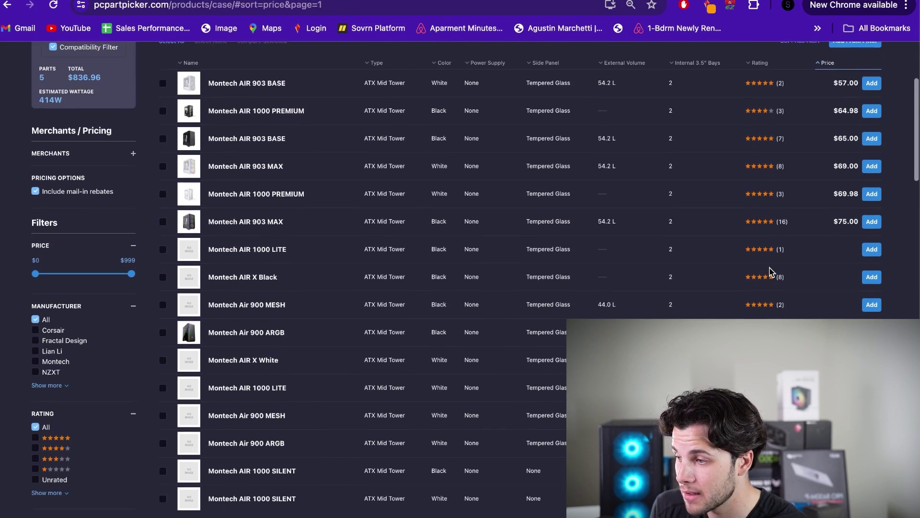
scroll(853, 185, "up", 3)
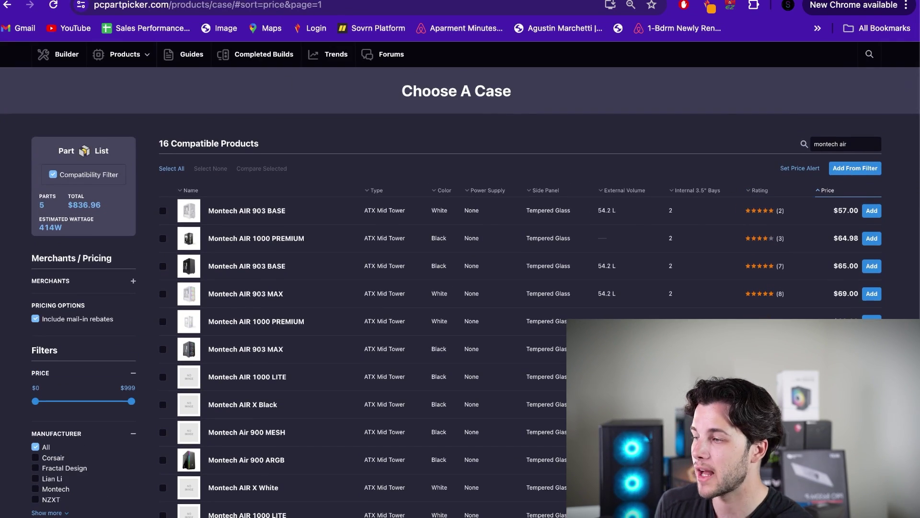
left_click(6, 5)
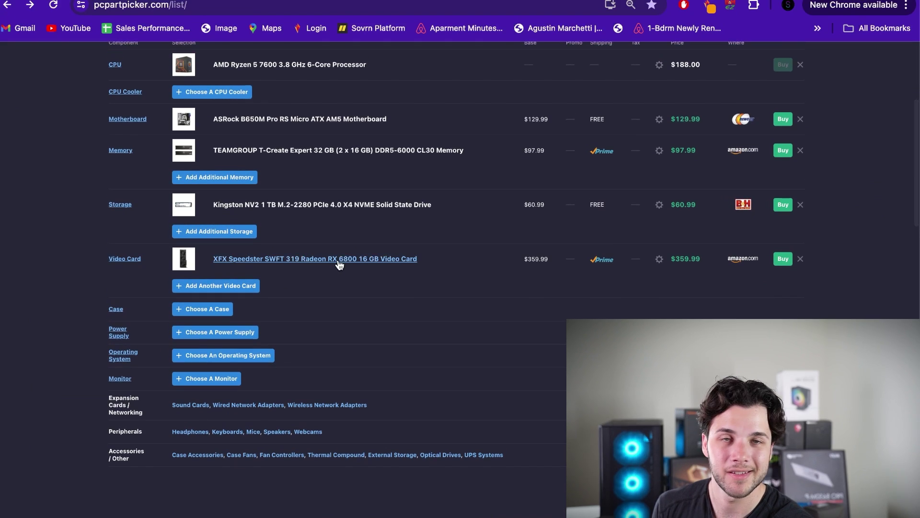
Step: Check the XFX RX 6800's 340 mm card length on its details page
left_click(338, 261)
scroll(78, 330, "down", 12)
scroll(78, 331, "down", 2)
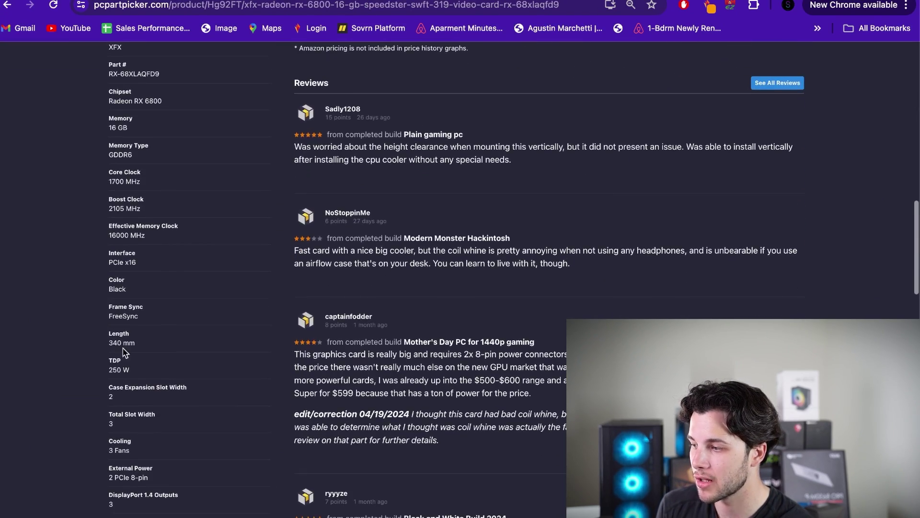
left_click_drag(113, 344, 140, 349)
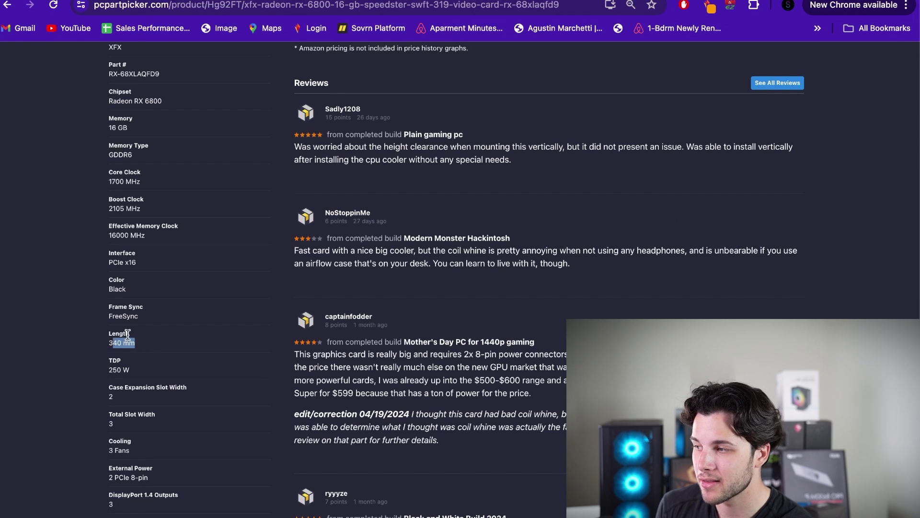
key("super+bracketleft")
scroll(206, 222, "down", 2)
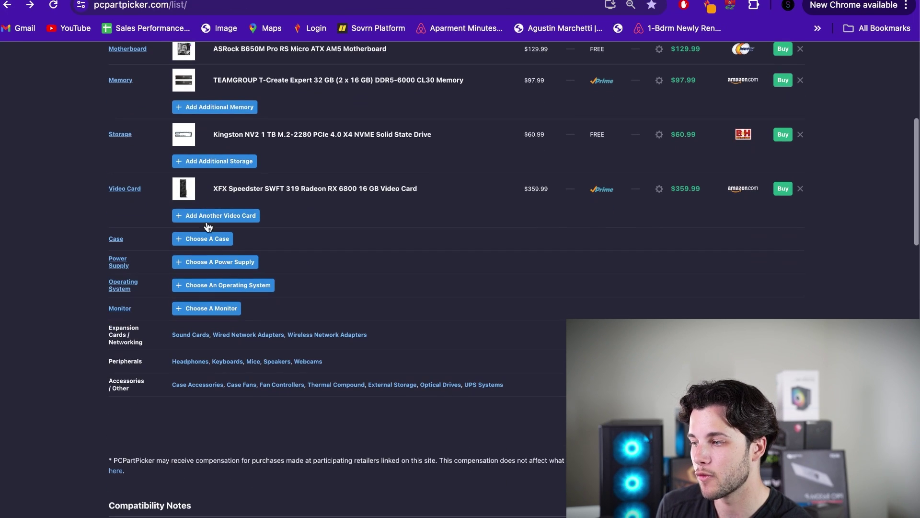
Step: Search cases for 'xt pro' and add the black Phanteks XT PRO ULTRA
left_click(225, 243)
left_click(843, 180)
type("xt pro")
left_click(853, 142)
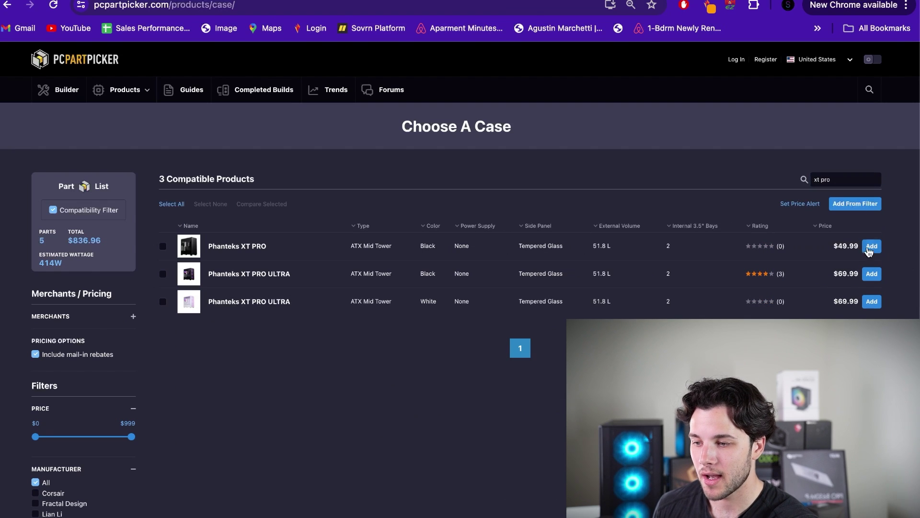
left_click(870, 272)
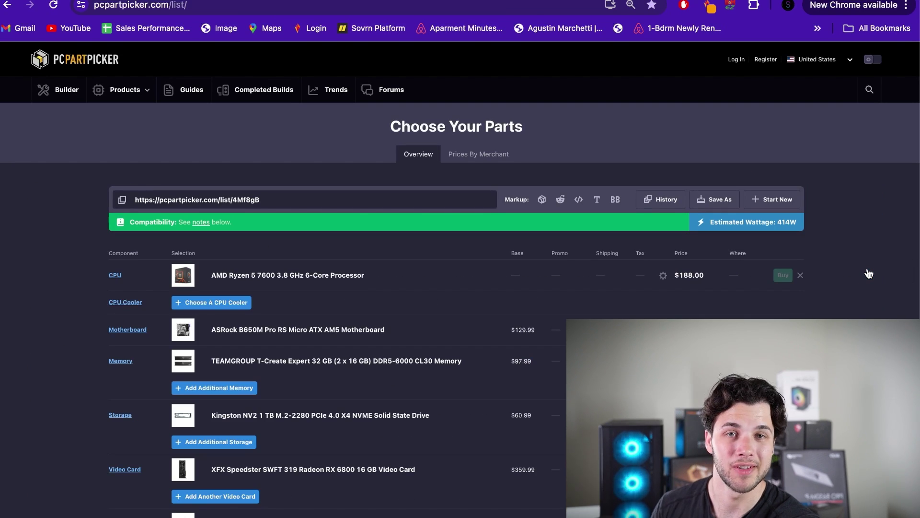
scroll(869, 273, "down", 2)
scroll(869, 274, "down", 1)
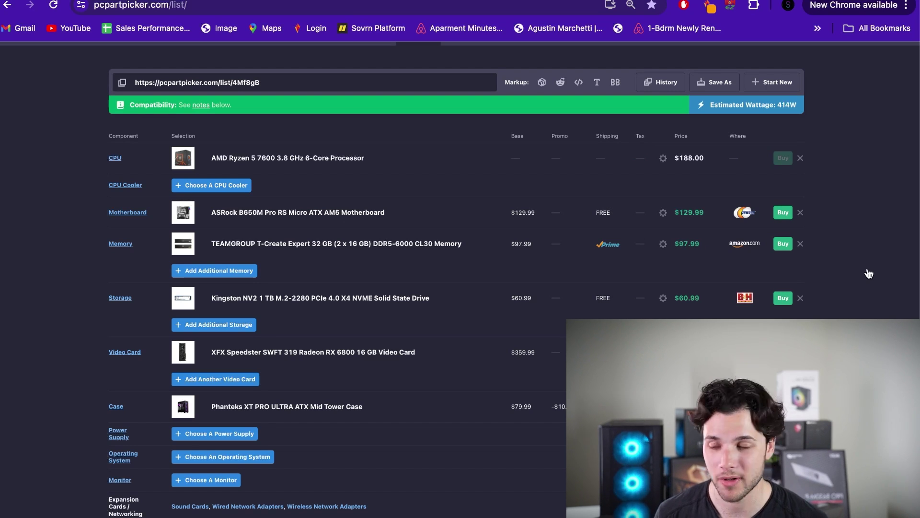
scroll(869, 273, "down", 3)
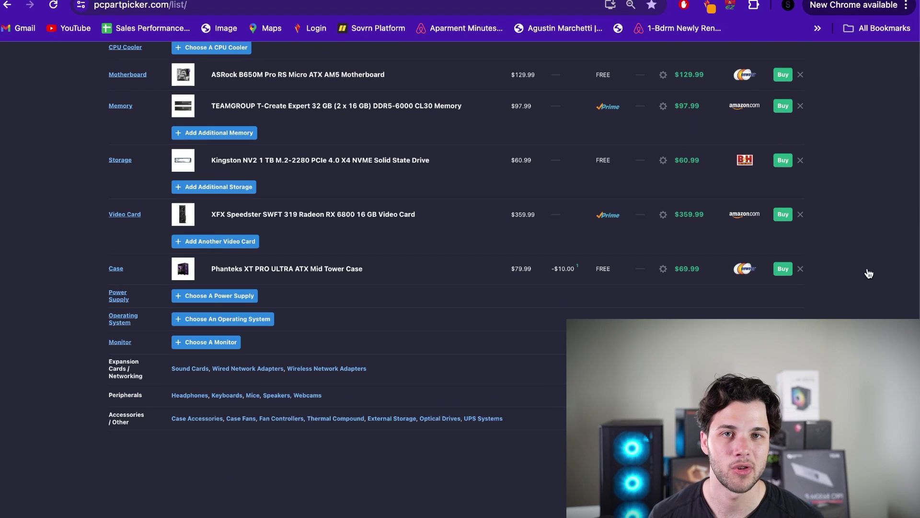
scroll(396, 262, "up", 3)
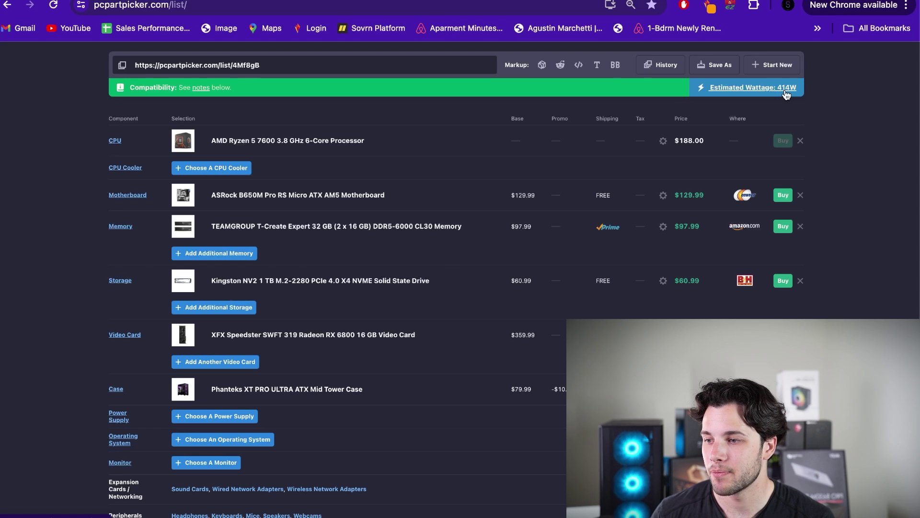
scroll(786, 95, "down", 2)
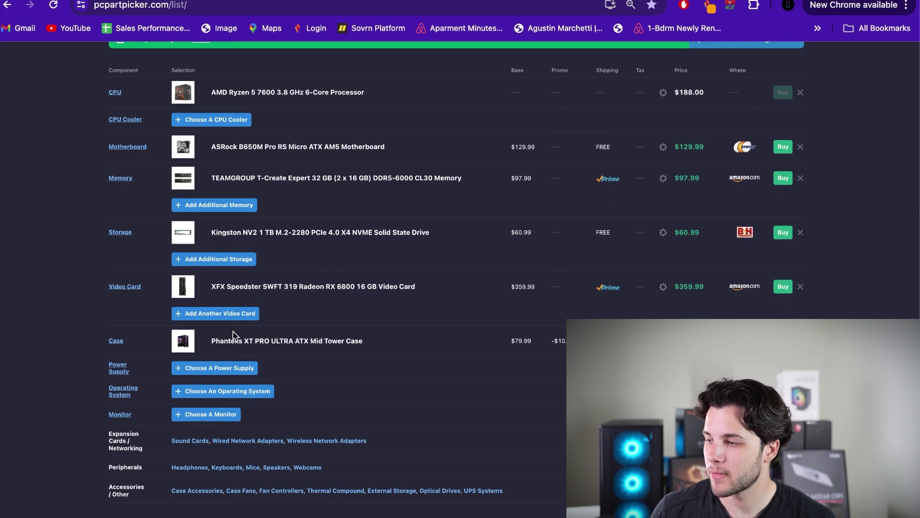
Step: Filter power supplies to 750 W minimum, sort by price, and add the NZXT C750 (2022) 80+ Gold
left_click(240, 368)
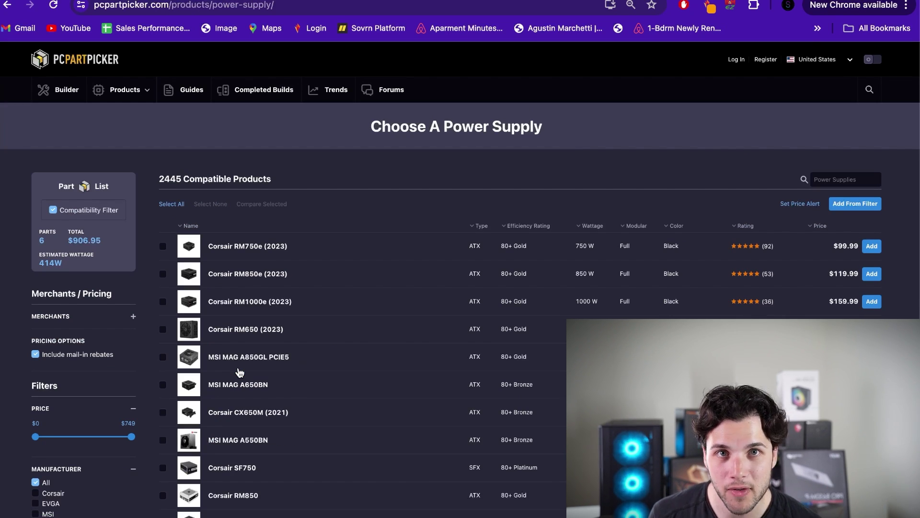
scroll(233, 368, "down", 12)
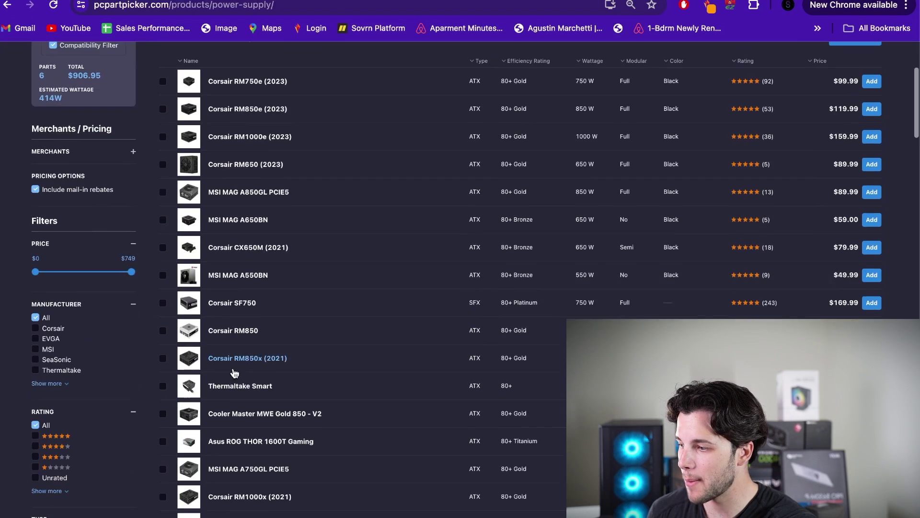
scroll(233, 371, "down", 1)
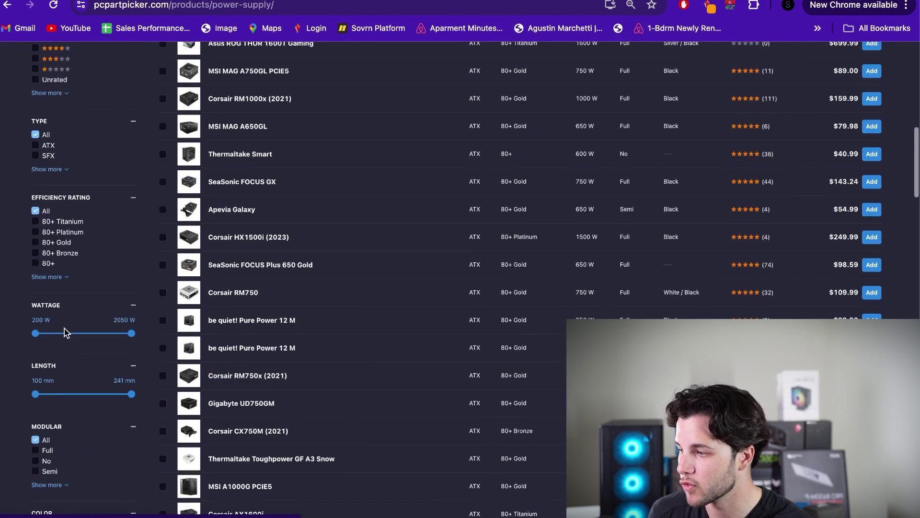
left_click_drag(35, 333, 64, 337)
scroll(396, 386, "up", 12)
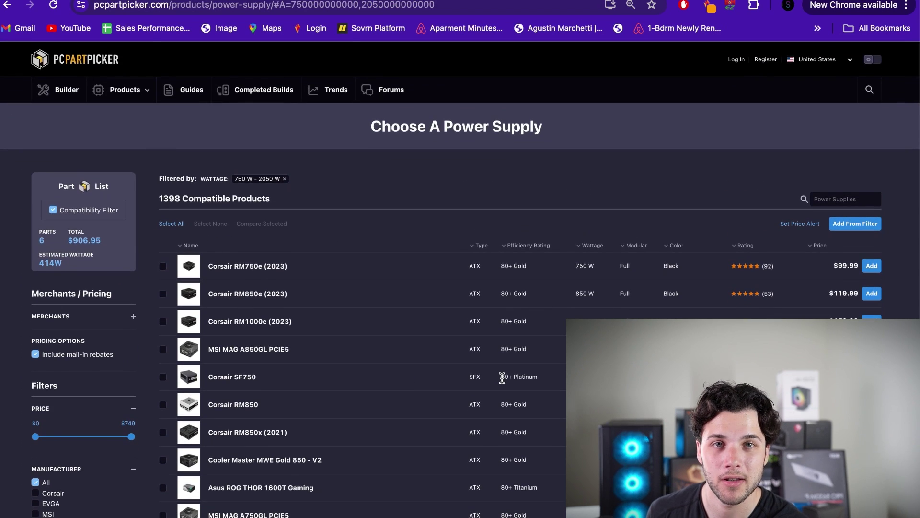
left_click(836, 254)
scroll(836, 255, "down", 2)
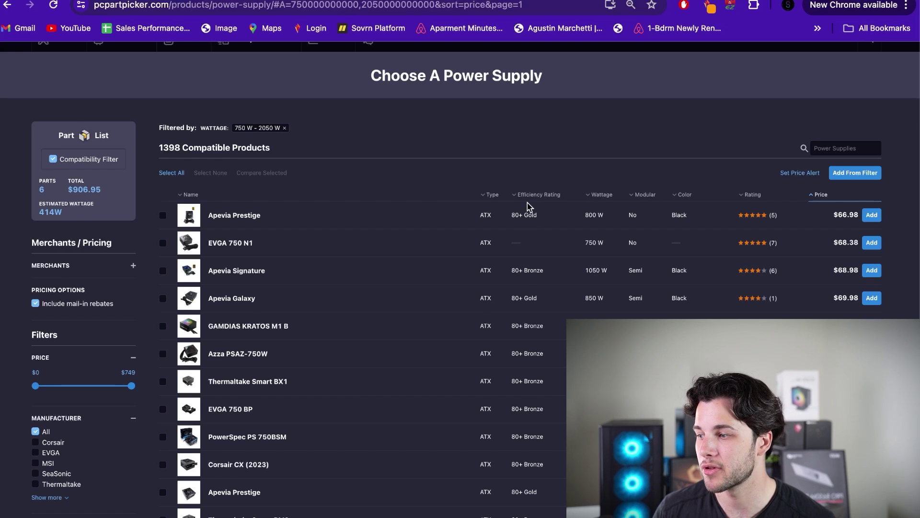
scroll(529, 206, "down", 1)
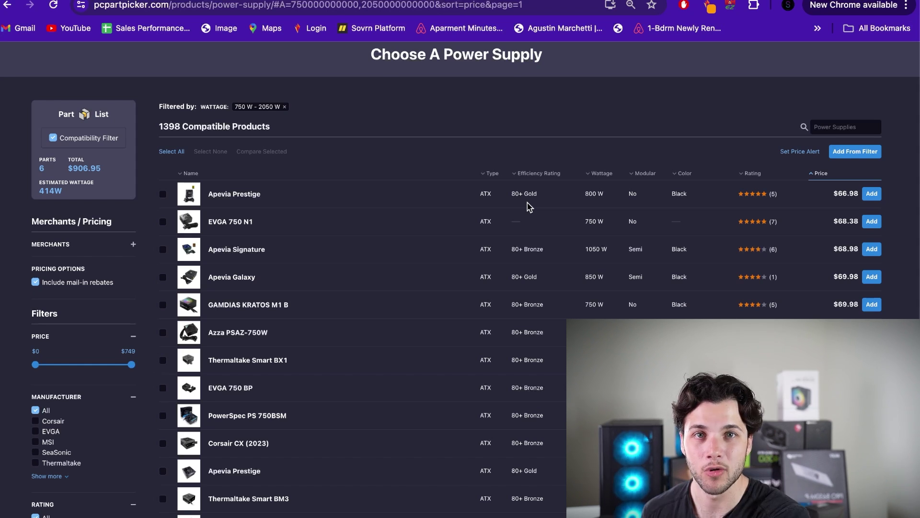
scroll(528, 203, "down", 3)
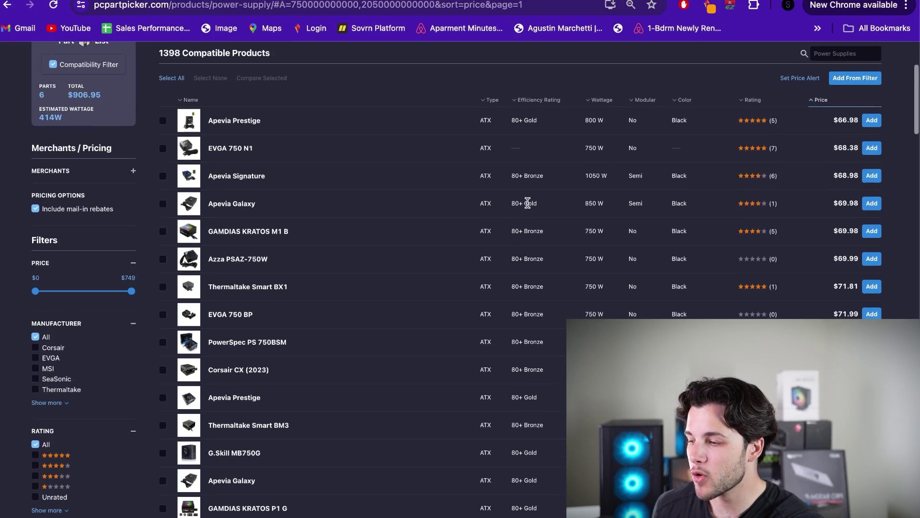
scroll(528, 203, "down", 10)
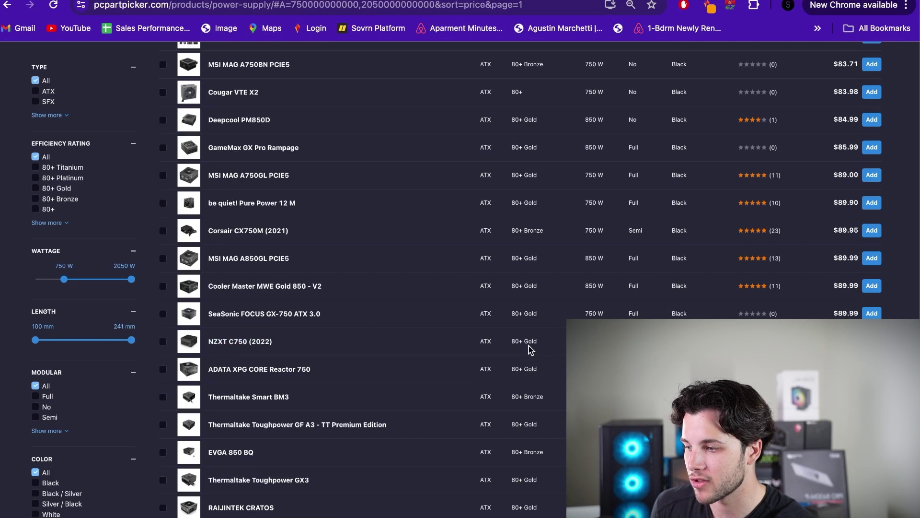
triple_click(531, 348)
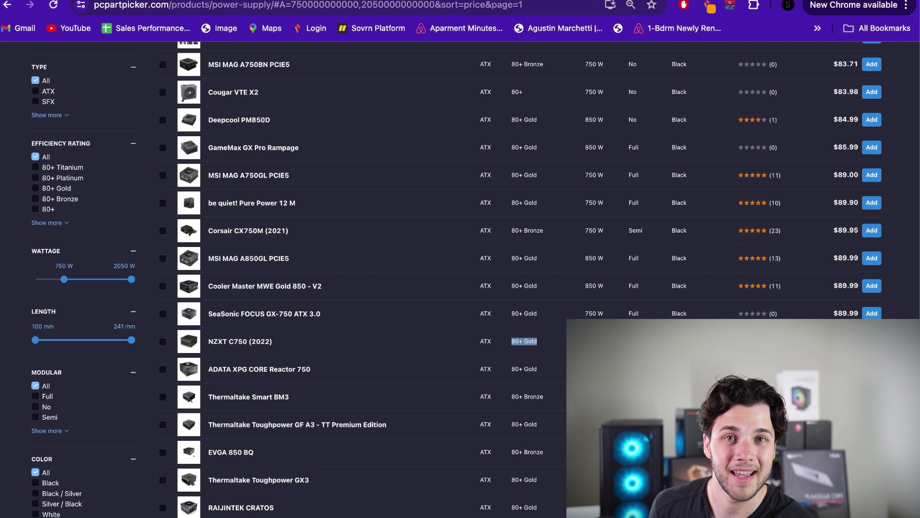
left_click(871, 341)
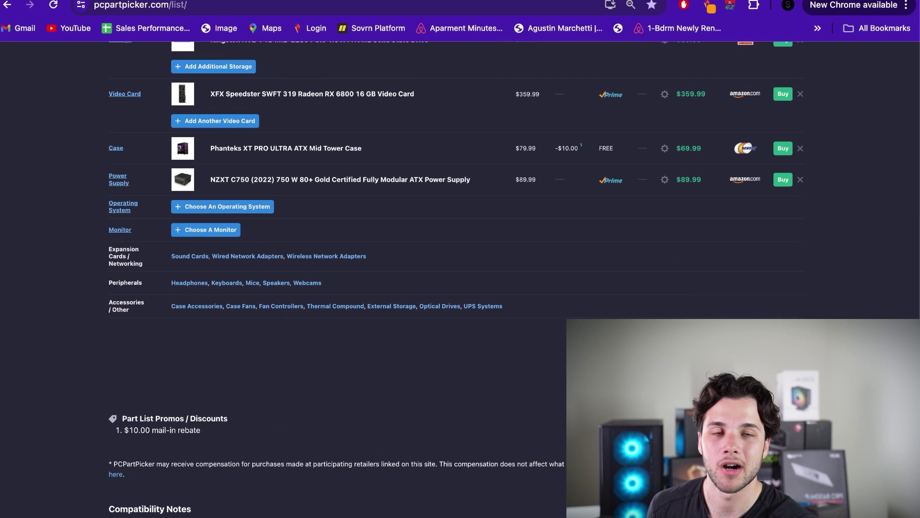
scroll(460, 278, "up", 5)
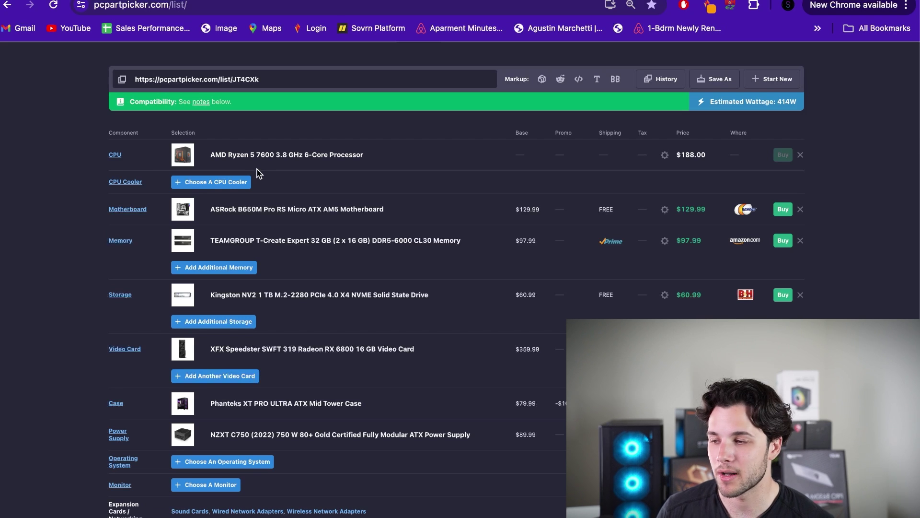
scroll(257, 168, "down", 4)
scroll(256, 168, "up", 2)
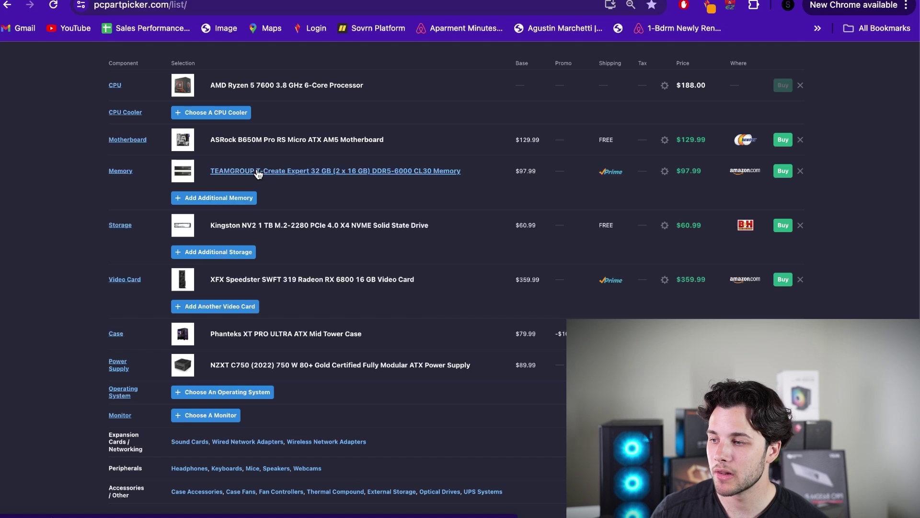
scroll(258, 174, "up", 1)
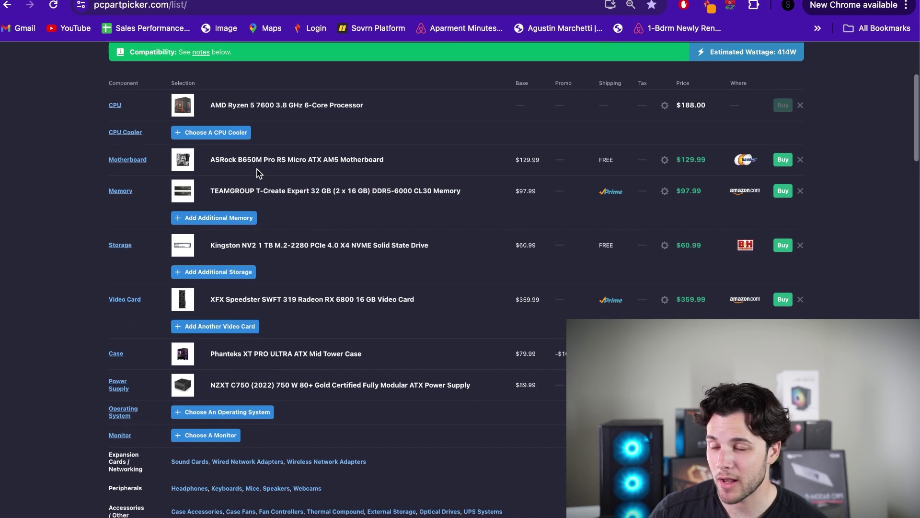